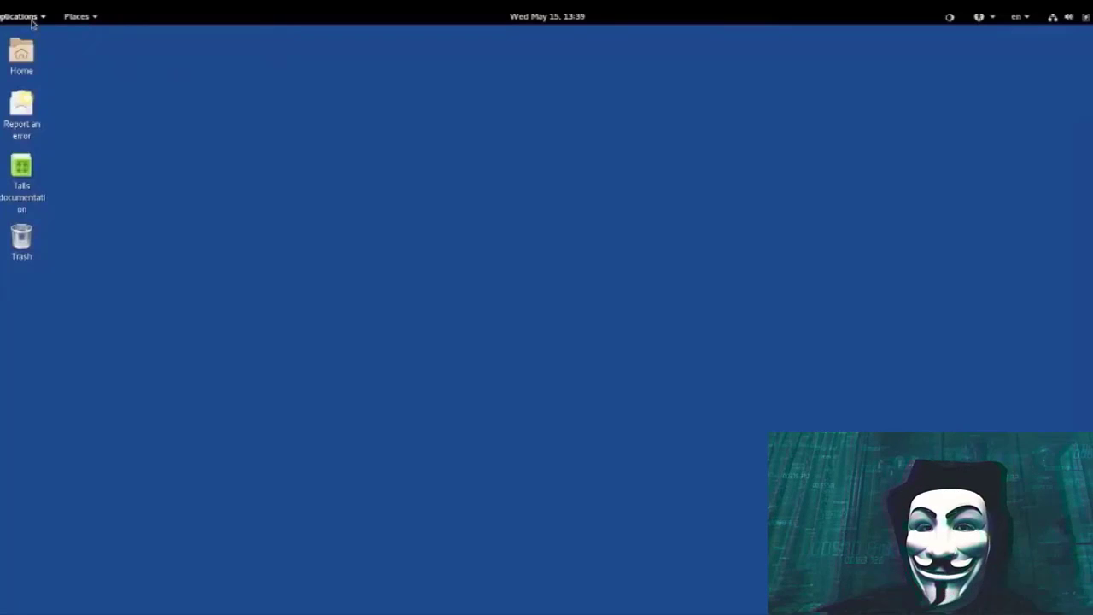
# Create a Tails persistent volume with the Configure persistent volume tool, entering and verifying its passphrase
pyautogui.click(31, 24)
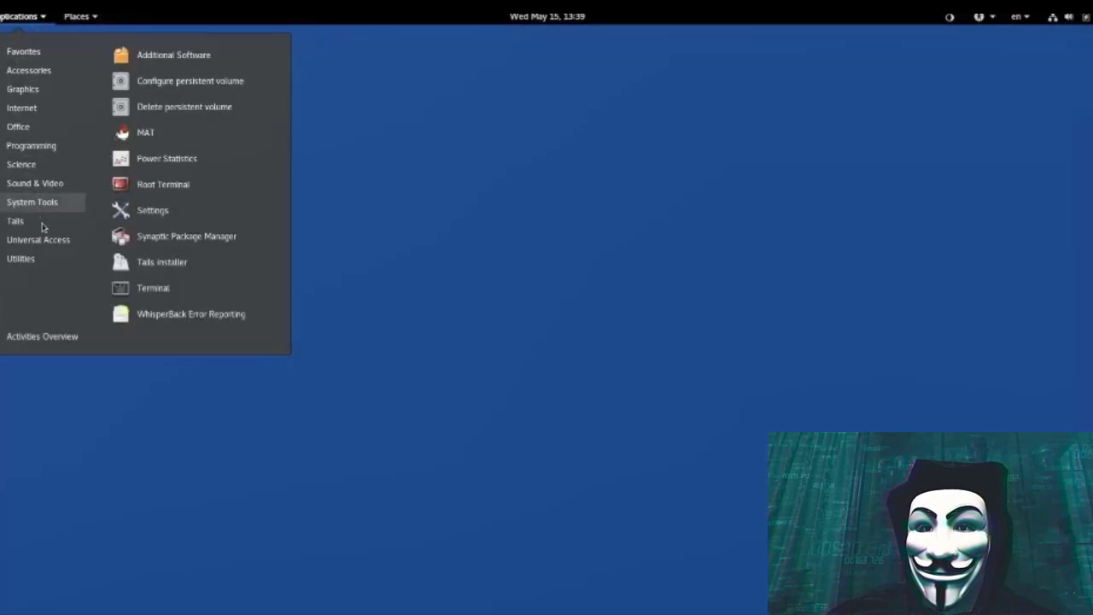
pyautogui.moveTo(42, 226)
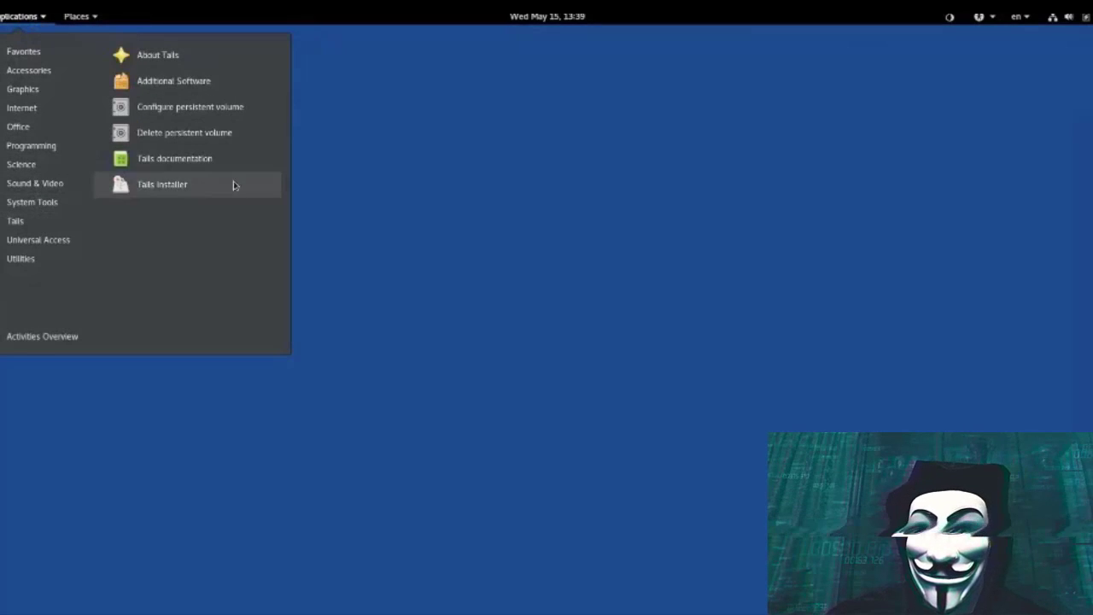
pyautogui.click(254, 116)
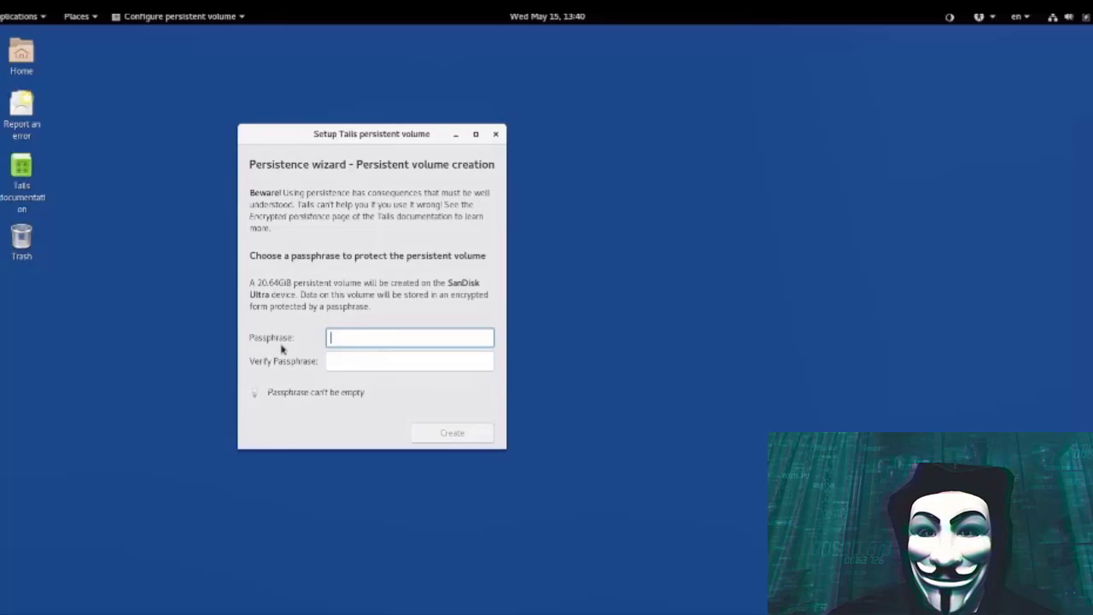
pyautogui.write('************')
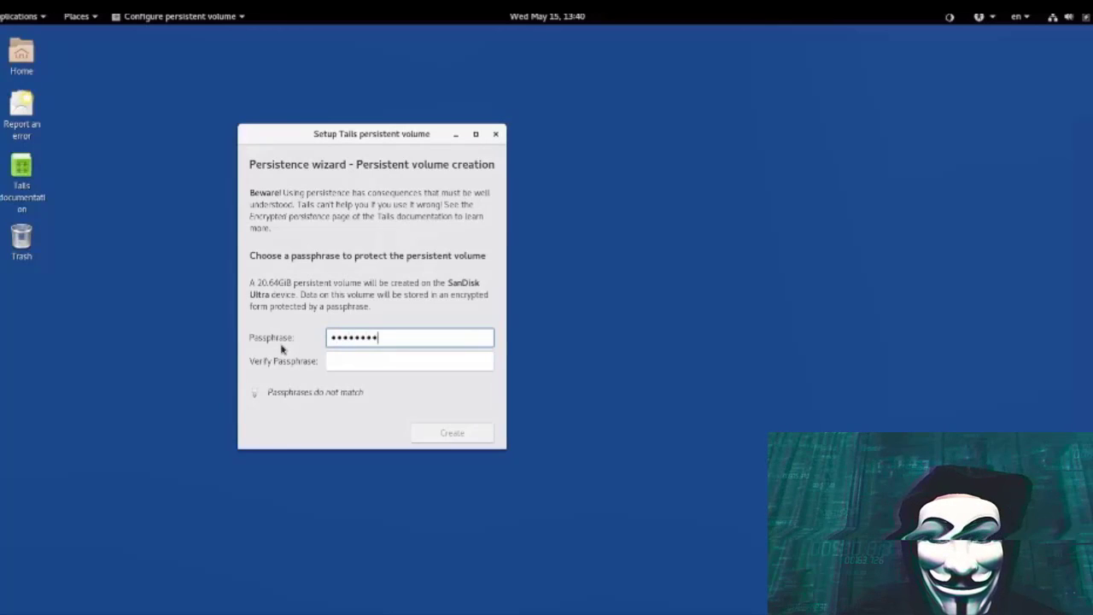
pyautogui.write('***')
pyautogui.press('Tab')
pyautogui.write('**')
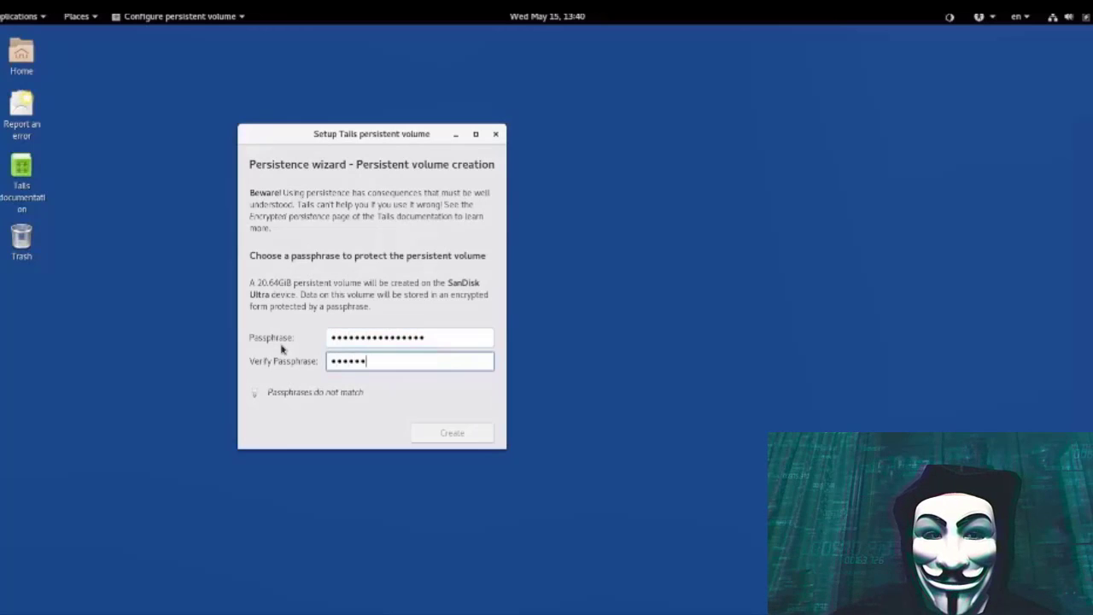
pyautogui.write('*************')
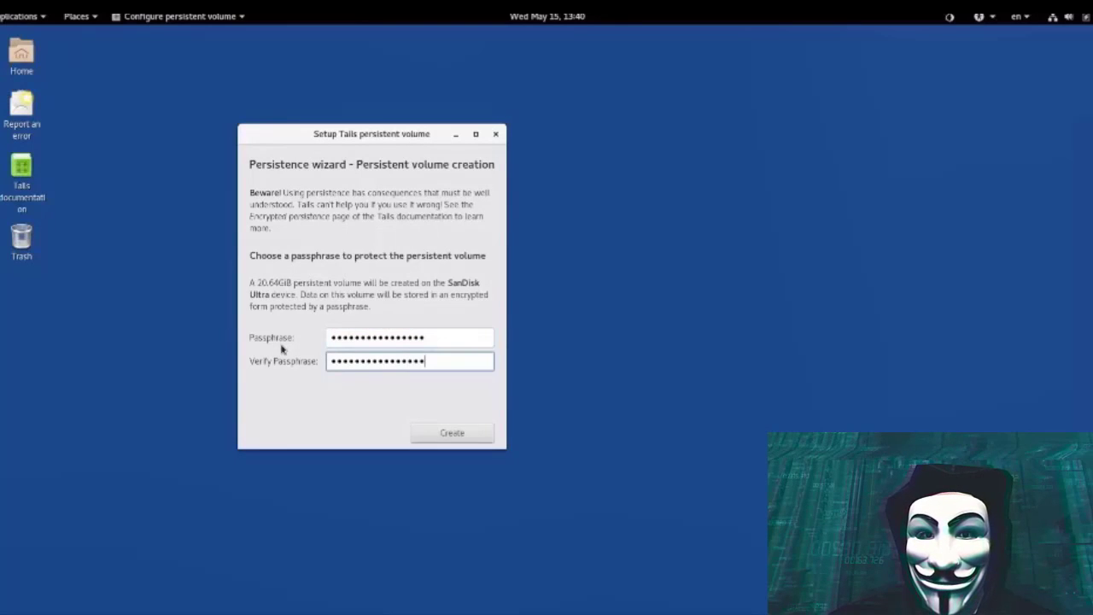
pyautogui.click(481, 434)
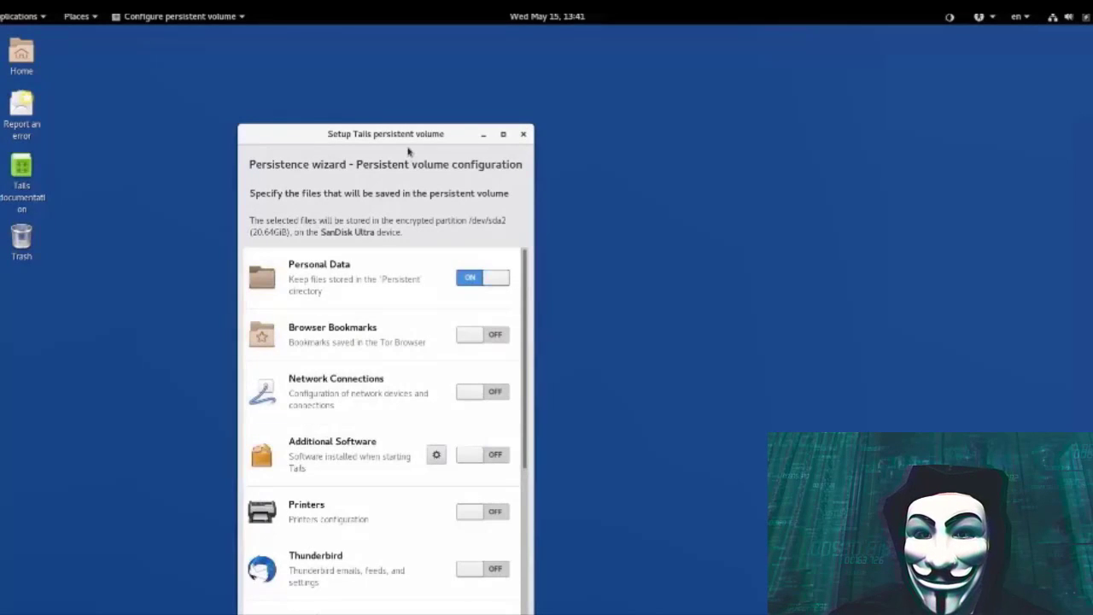
# Enable persistence for Network Connections in the persistent volume configuration
pyautogui.moveTo(432, 132); pyautogui.dragTo(508, 54)
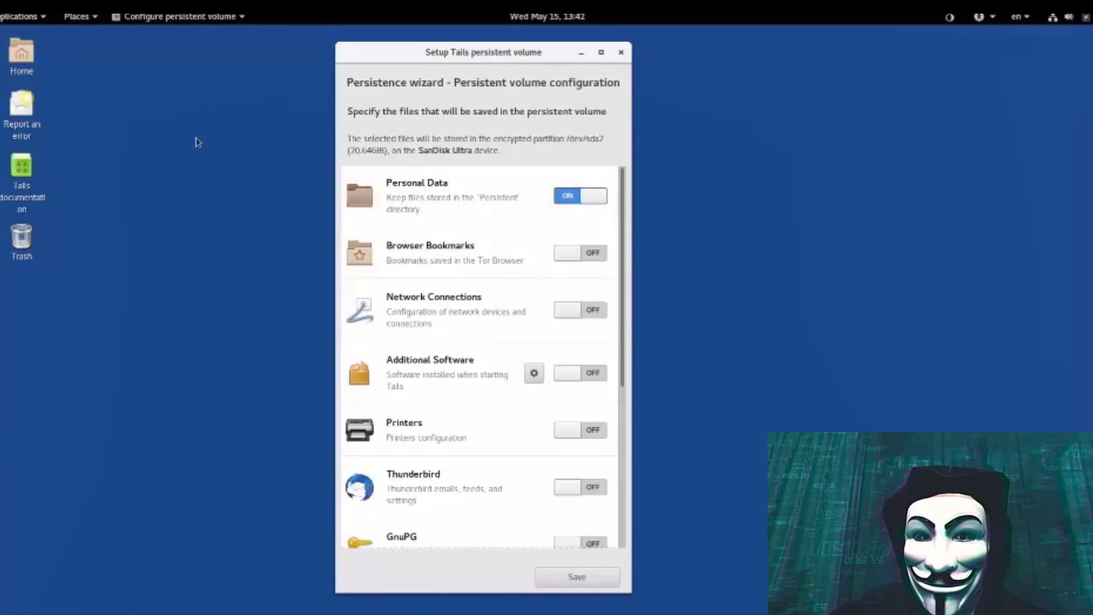
pyautogui.click(76, 19)
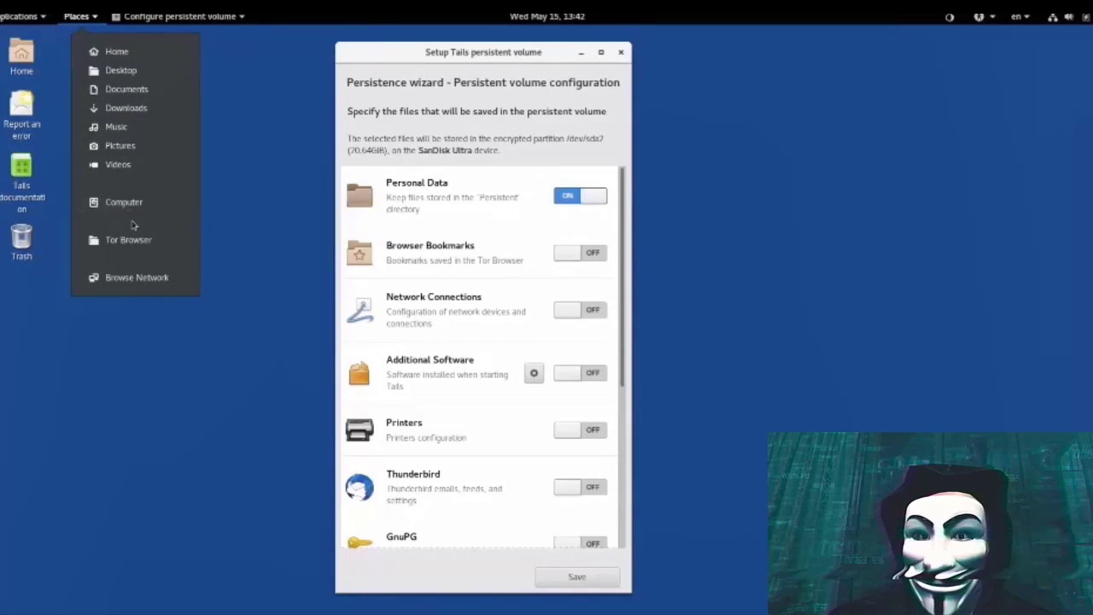
pyautogui.click(500, 75)
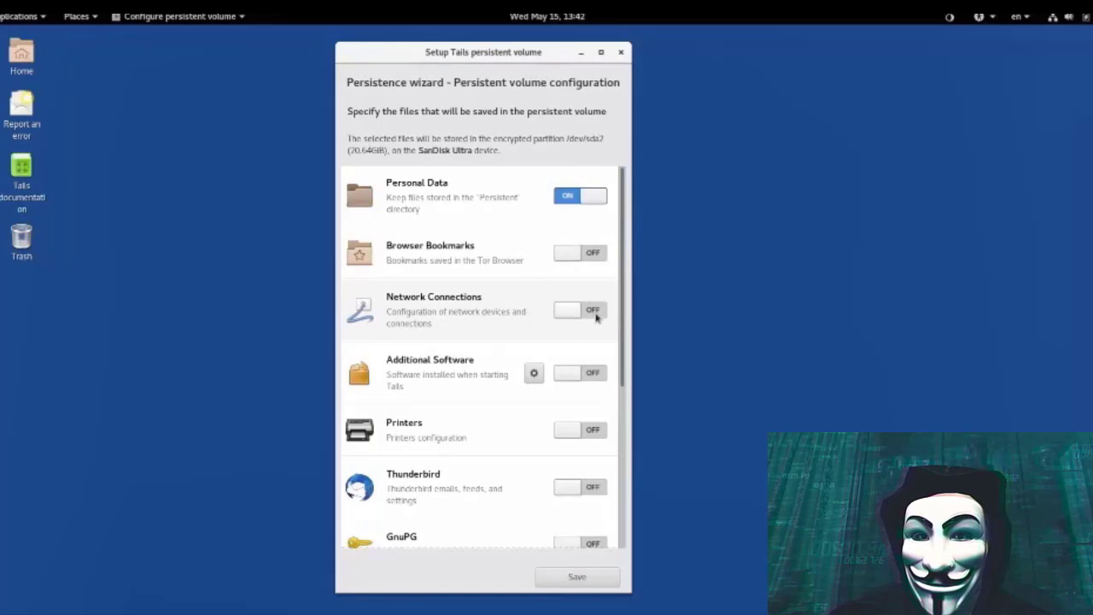
pyautogui.click(563, 309)
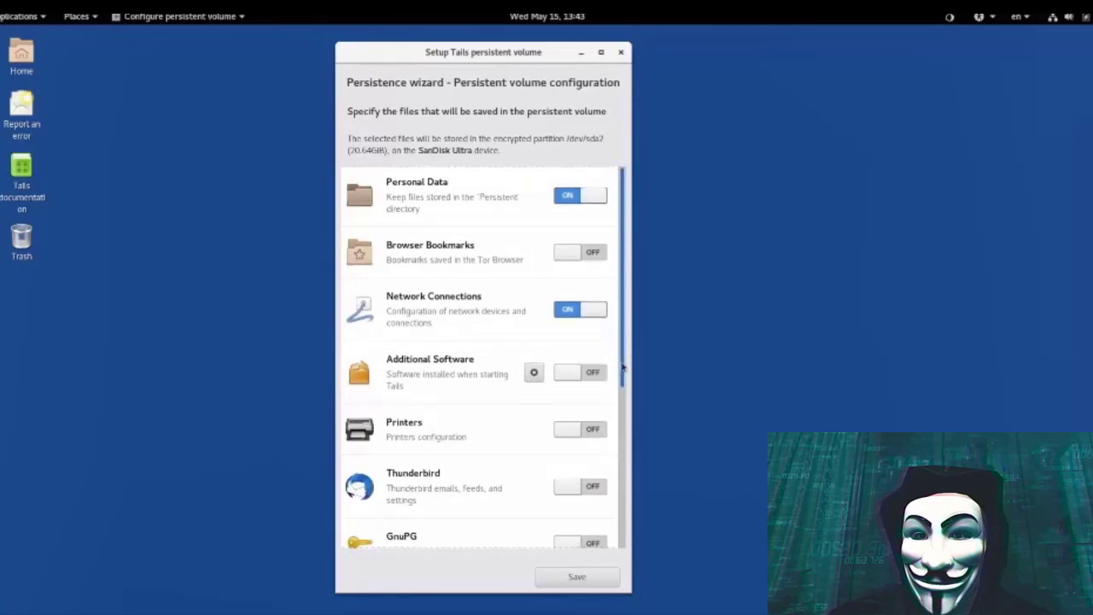
# Enable persistence for Bitcoin Client, GnuPG, Thunderbird and Pidgin
pyautogui.moveTo(622, 358); pyautogui.dragTo(622, 479)
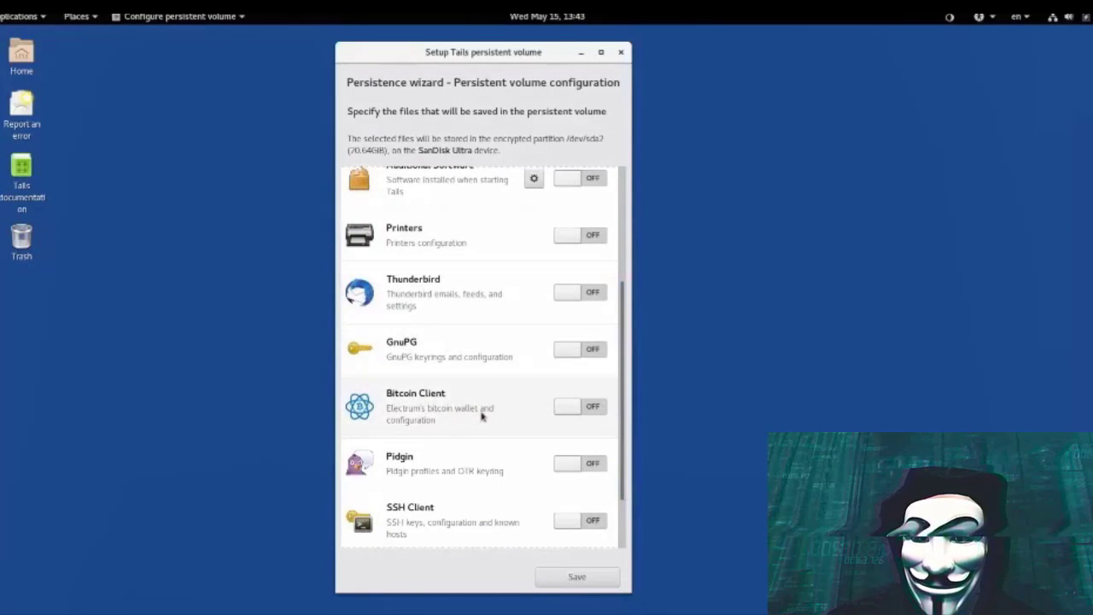
pyautogui.scroll(3, 621, 322)
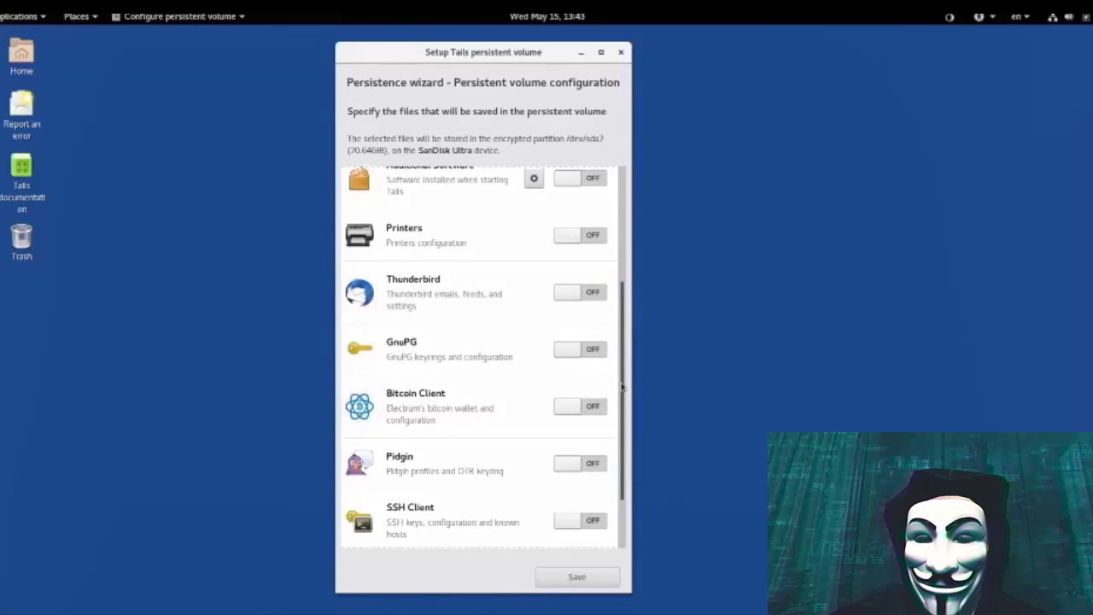
pyautogui.moveTo(620, 323); pyautogui.dragTo(624, 373)
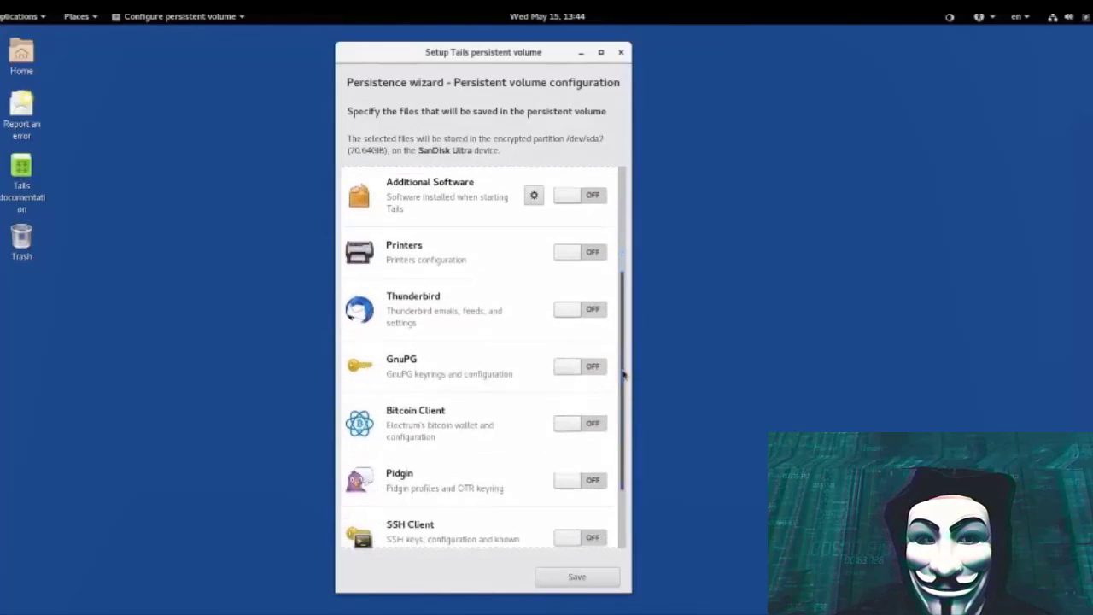
pyautogui.click(592, 426)
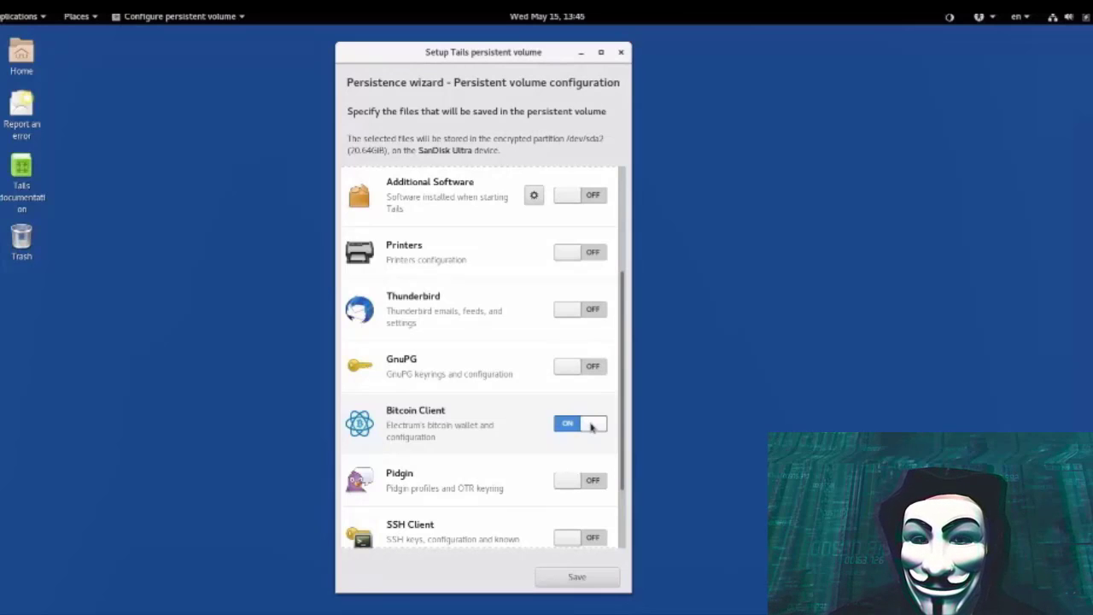
pyautogui.click(597, 366)
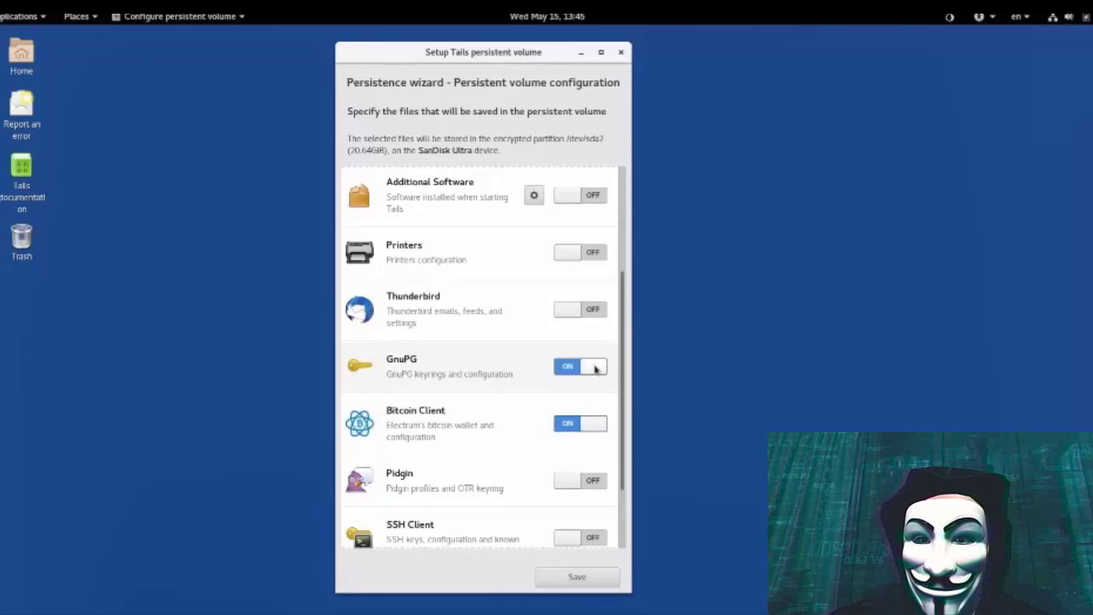
pyautogui.click(588, 313)
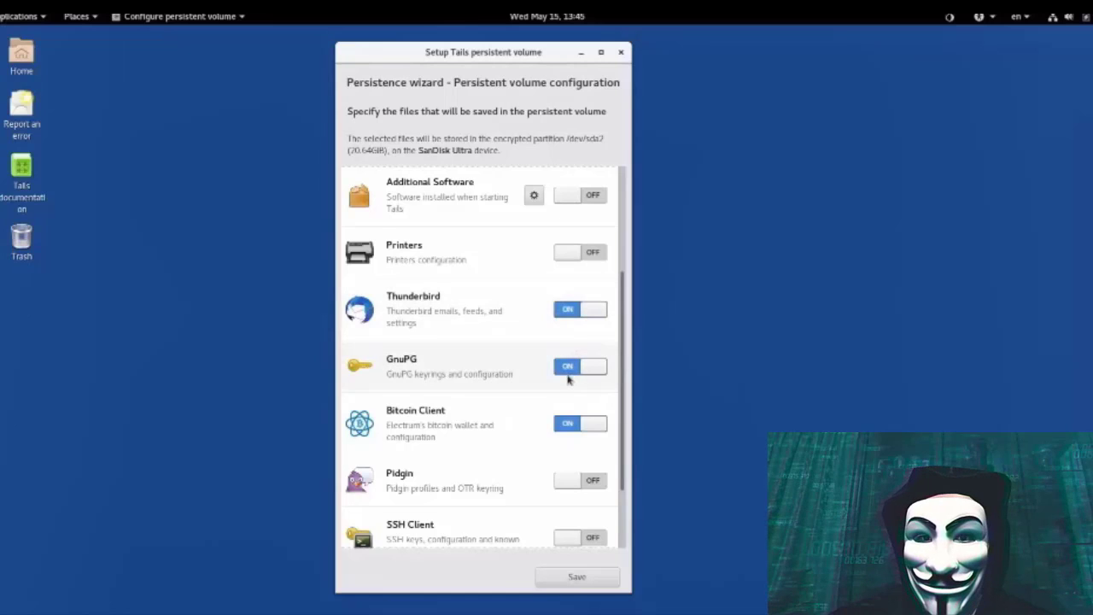
pyautogui.click(587, 481)
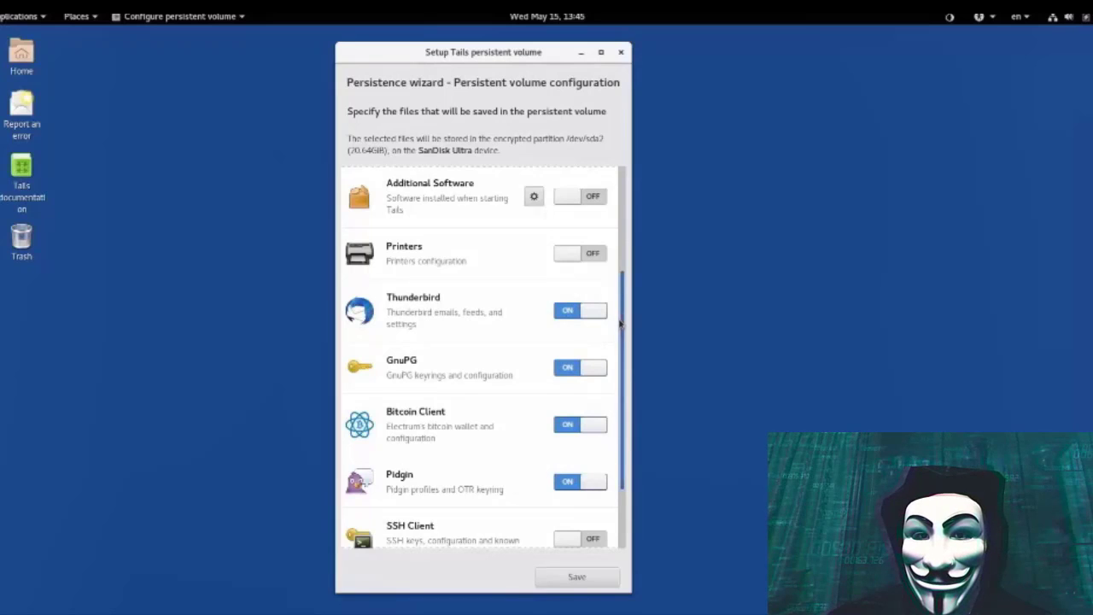
# Review the selected persistence features, save the configuration and close the persistence wizard
pyautogui.moveTo(620, 323); pyautogui.dragTo(610, 228)
pyautogui.scroll(1, 610, 228)
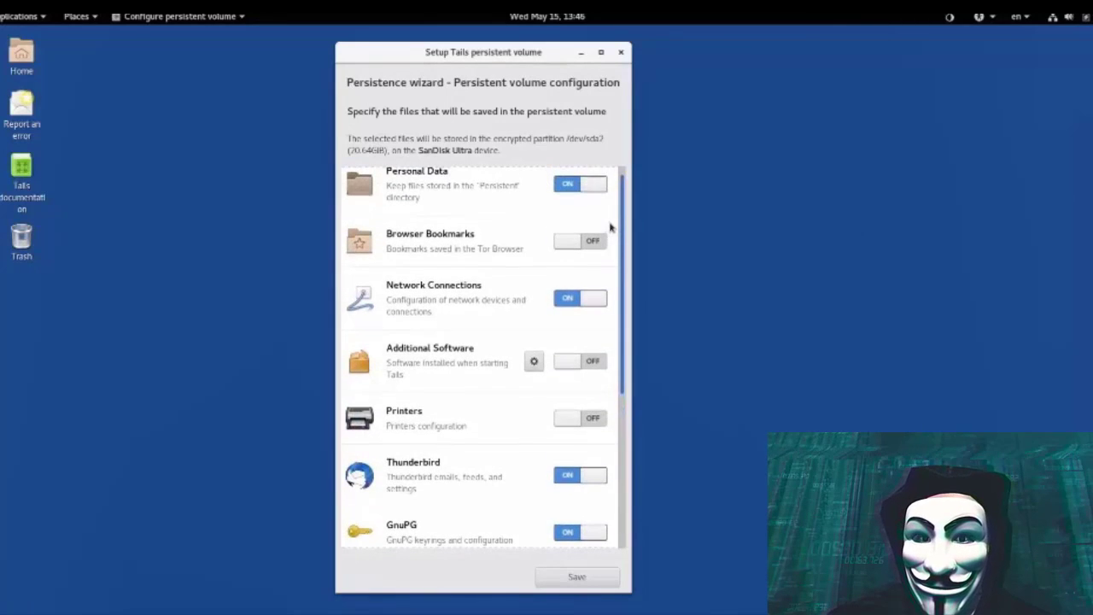
pyautogui.moveTo(619, 228); pyautogui.dragTo(622, 322)
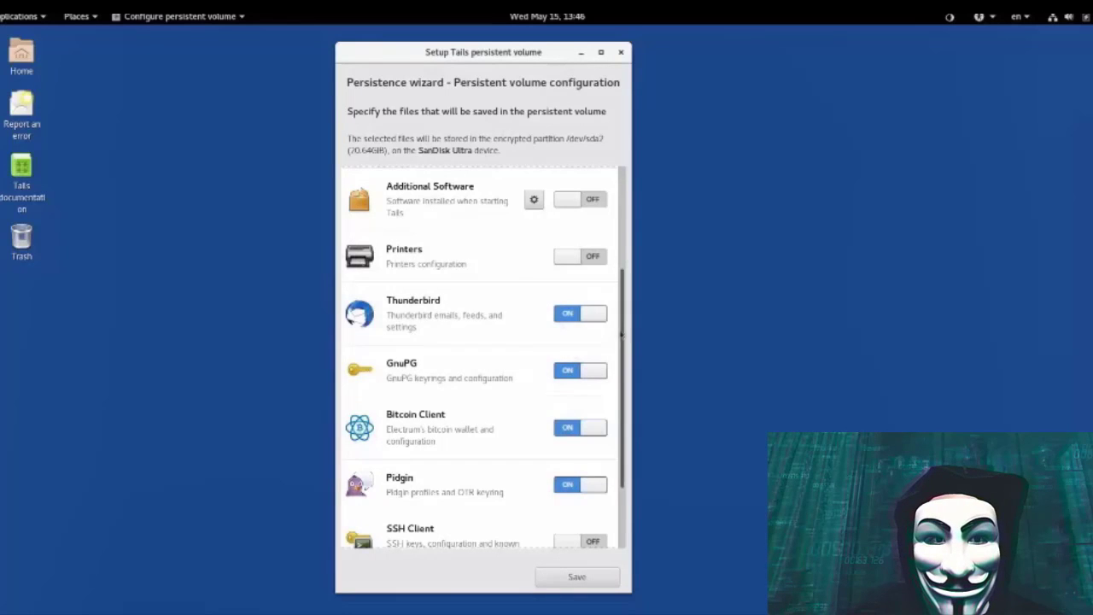
pyautogui.moveTo(627, 298); pyautogui.dragTo(625, 197)
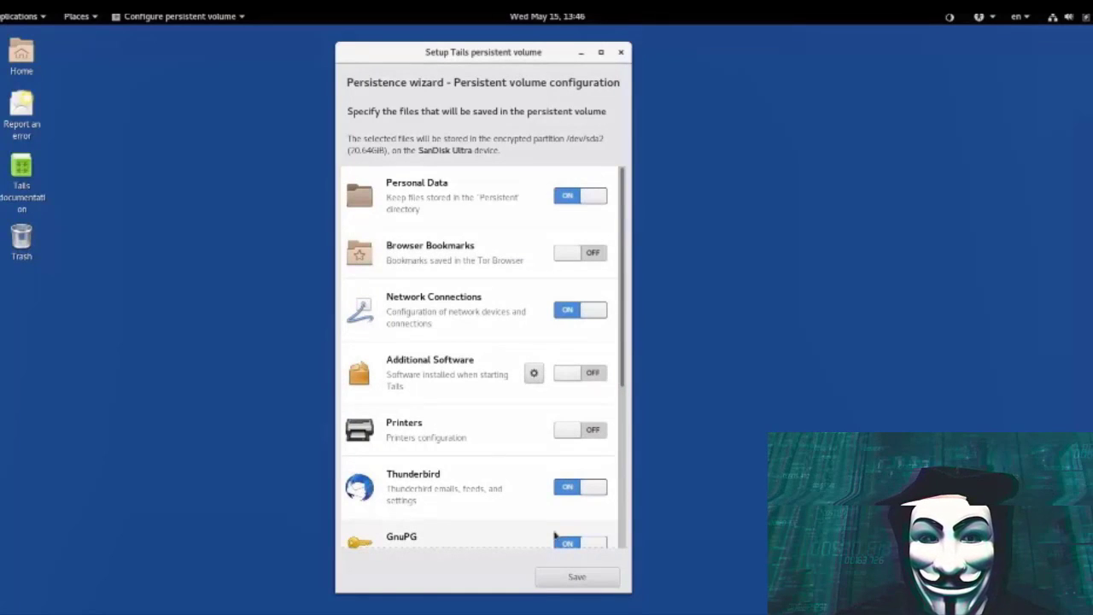
pyautogui.click(560, 575)
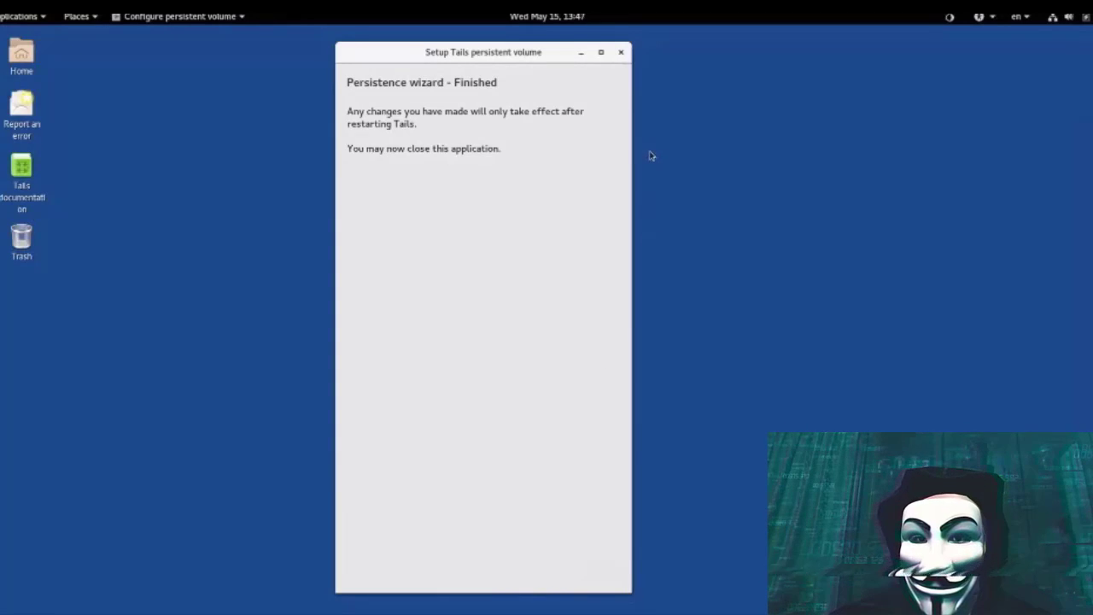
pyautogui.click(621, 53)
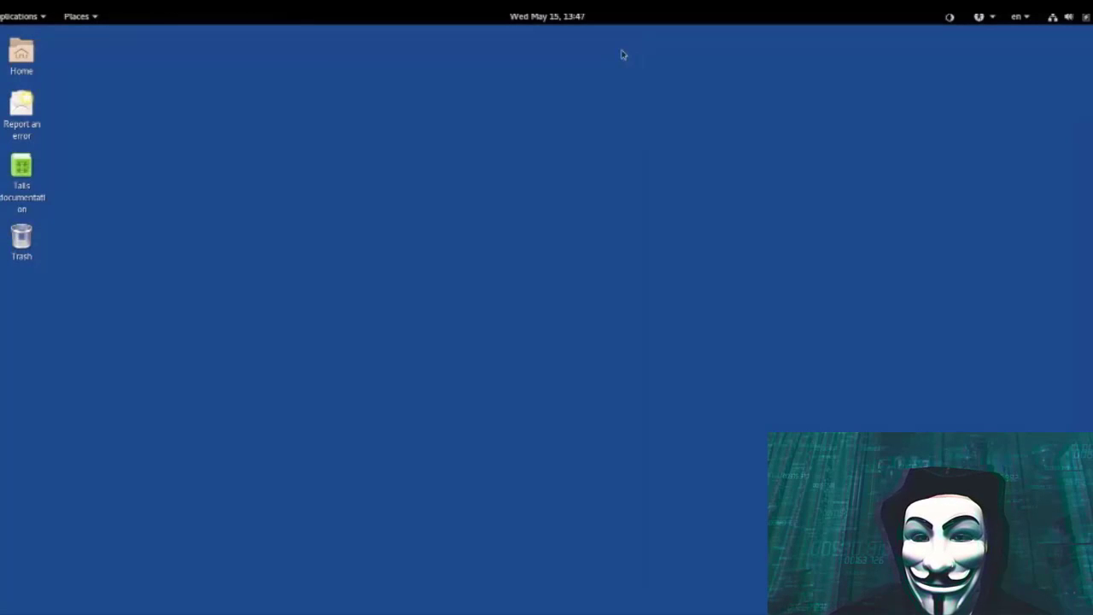
# Restart Tails and start it with the encrypted persistent storage unlocked by entering its passphrase
pyautogui.click(1086, 19)
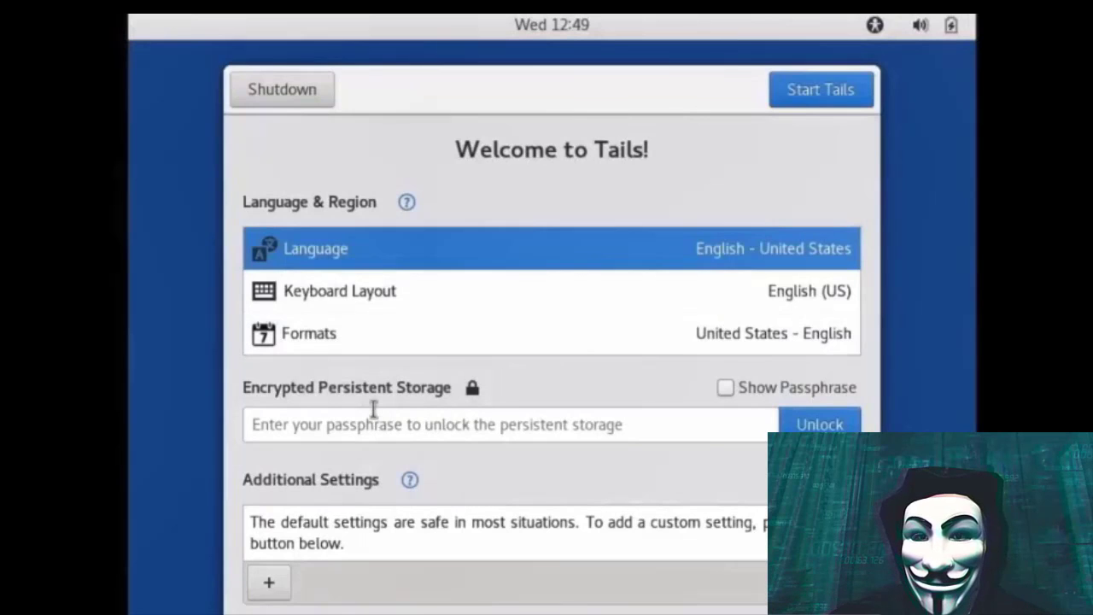
pyautogui.click(281, 426)
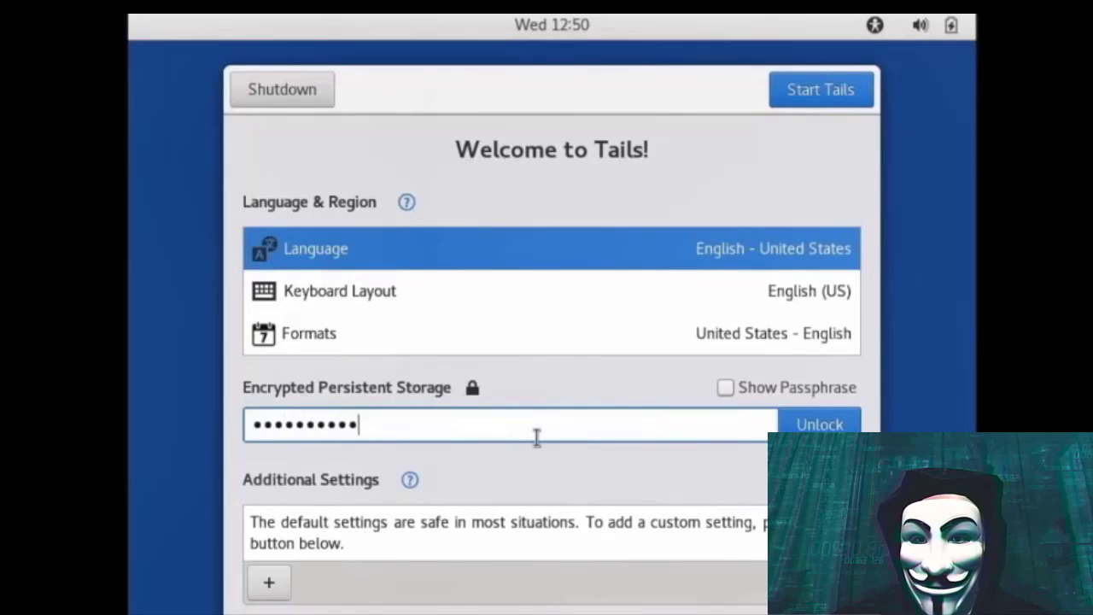
pyautogui.write('•••••')
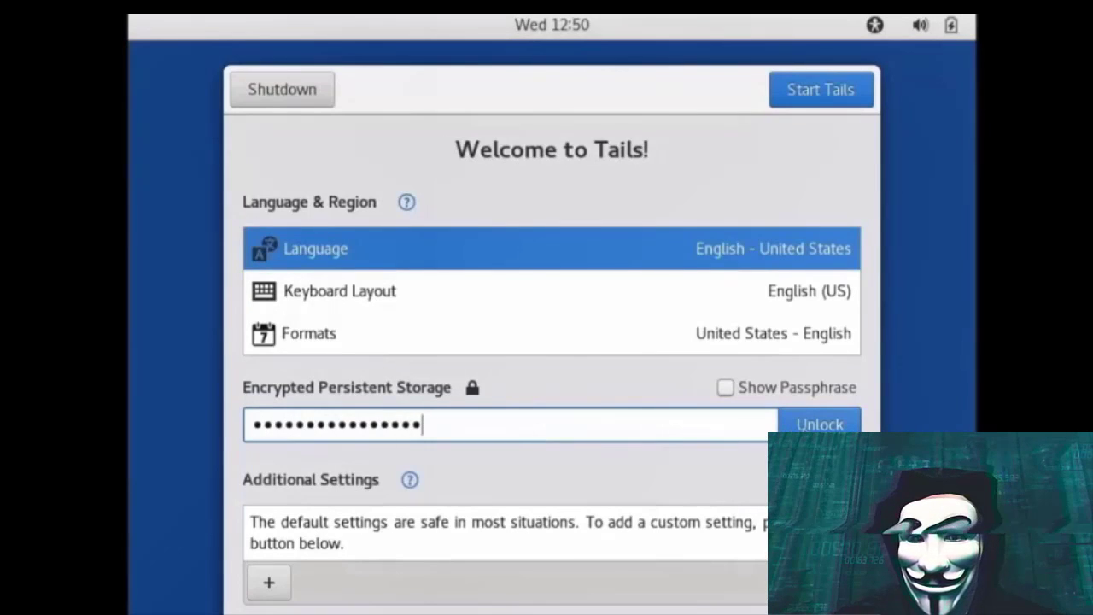
pyautogui.press('Return')
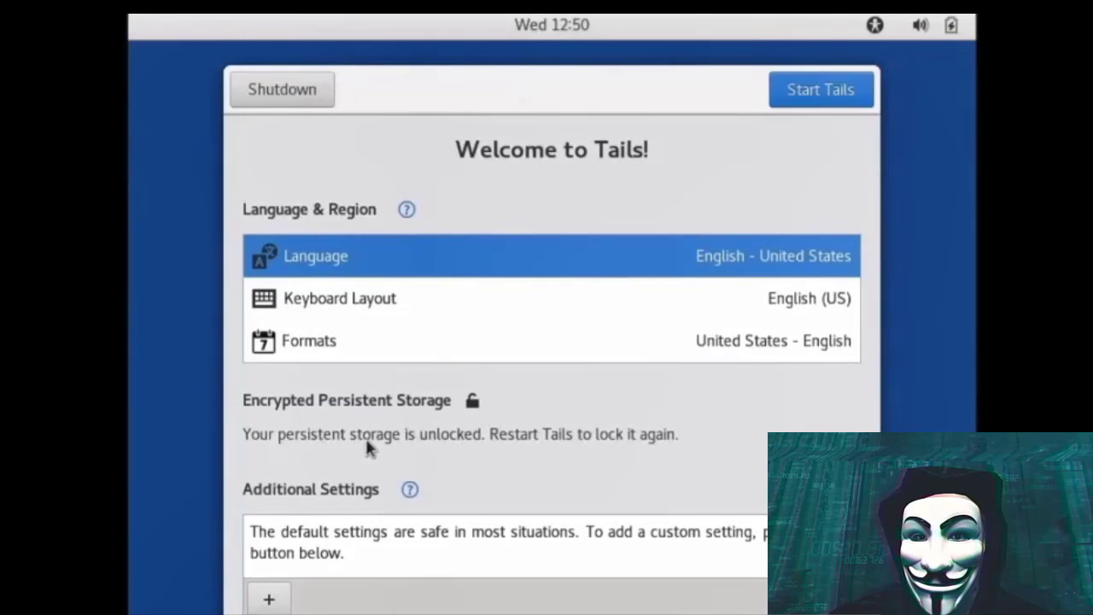
pyautogui.click(813, 91)
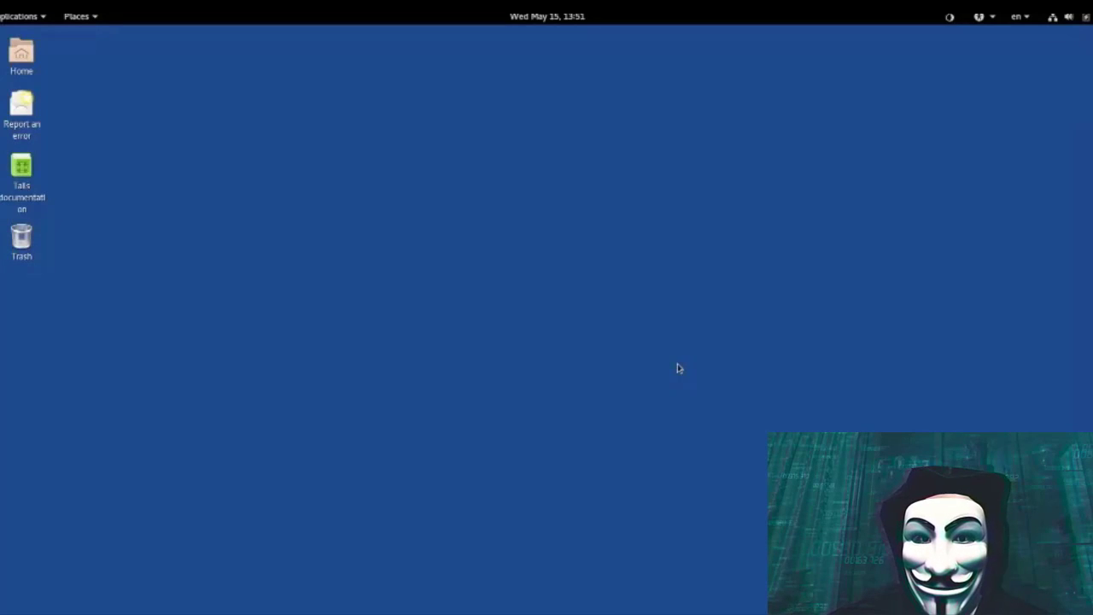
# Open the Persistent folder and create a new folder named "presistence test" in it
pyautogui.click(79, 17)
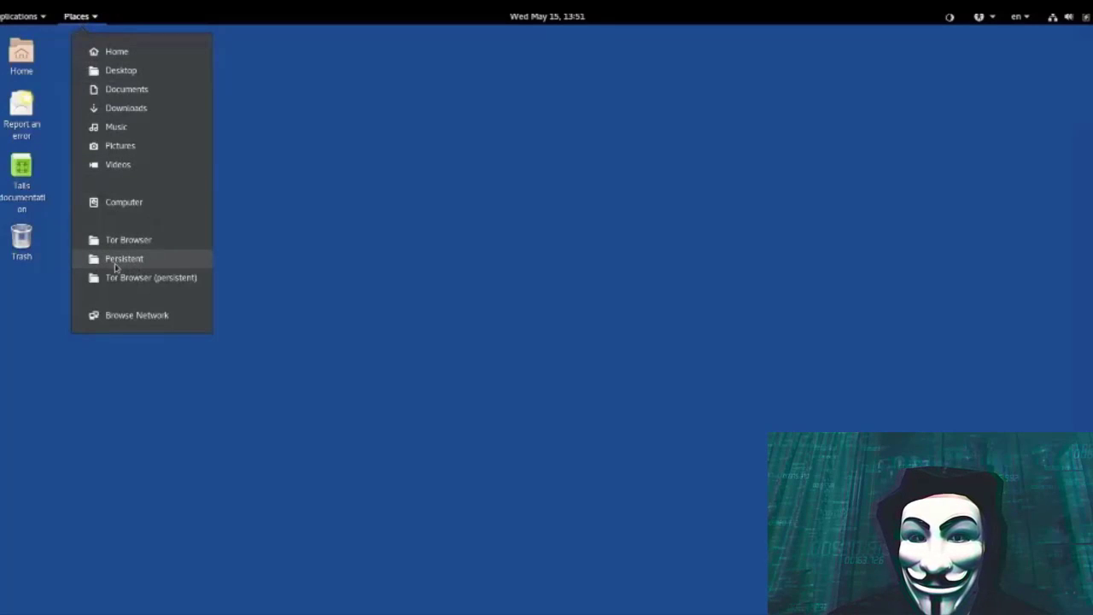
pyautogui.click(129, 259)
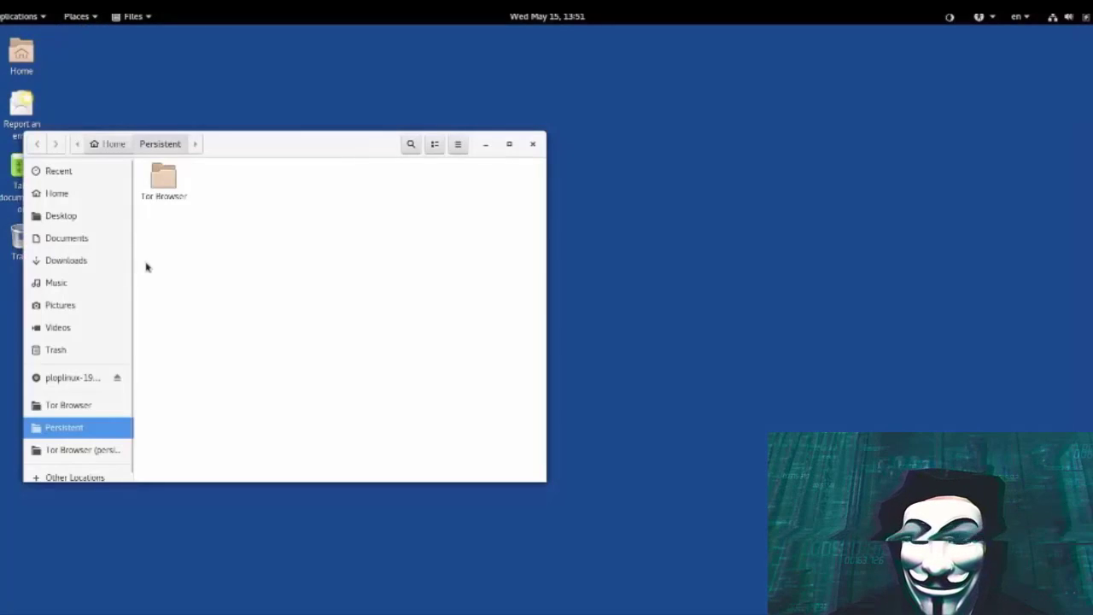
pyautogui.moveTo(231, 148); pyautogui.dragTo(422, 157)
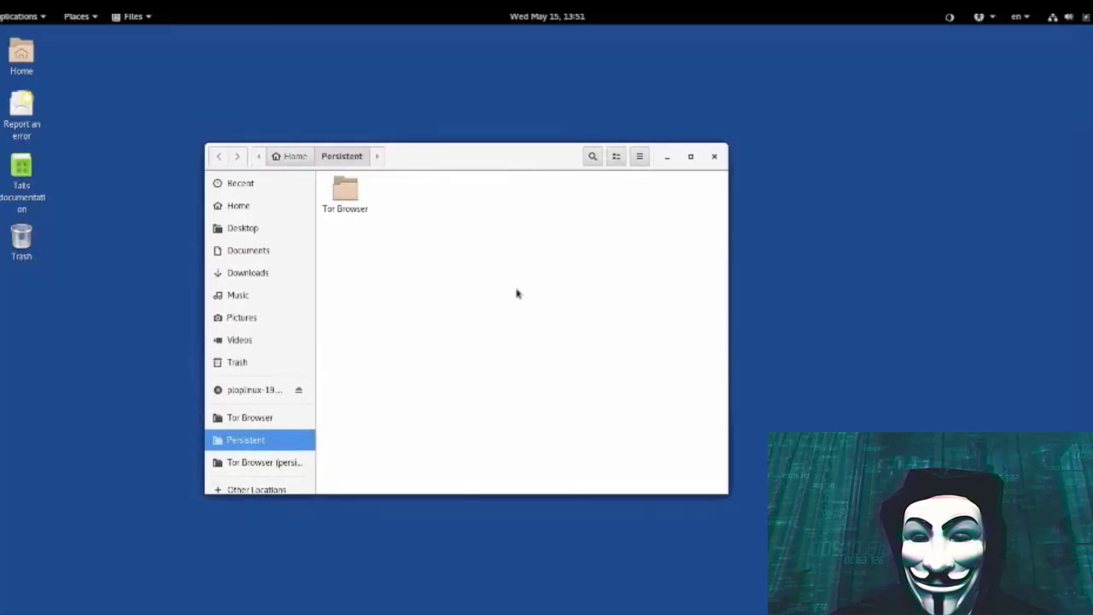
pyautogui.rightClick(516, 293)
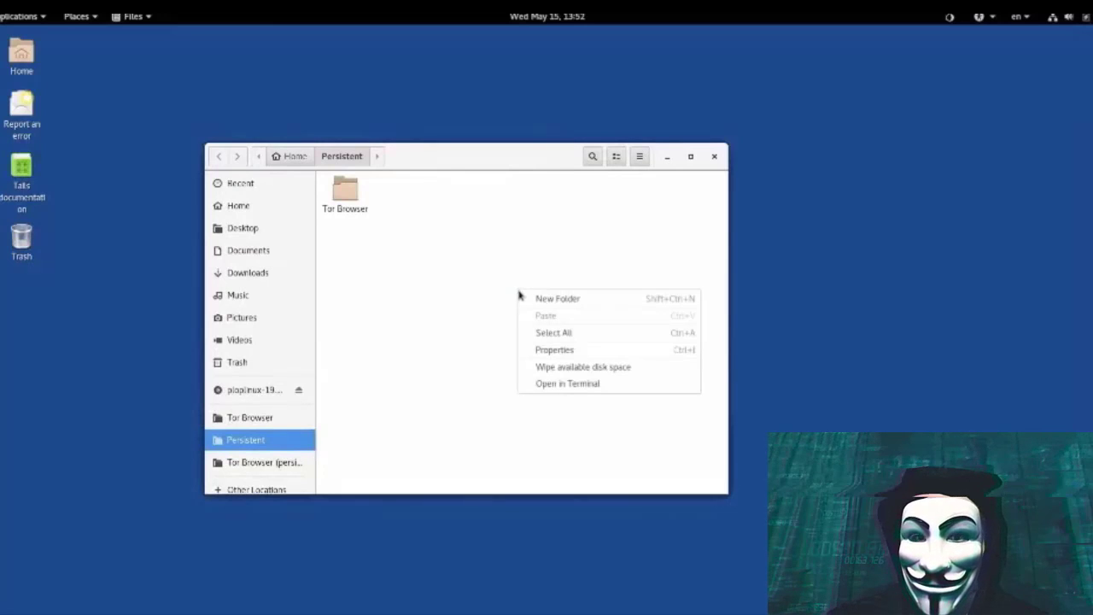
pyautogui.click(529, 300)
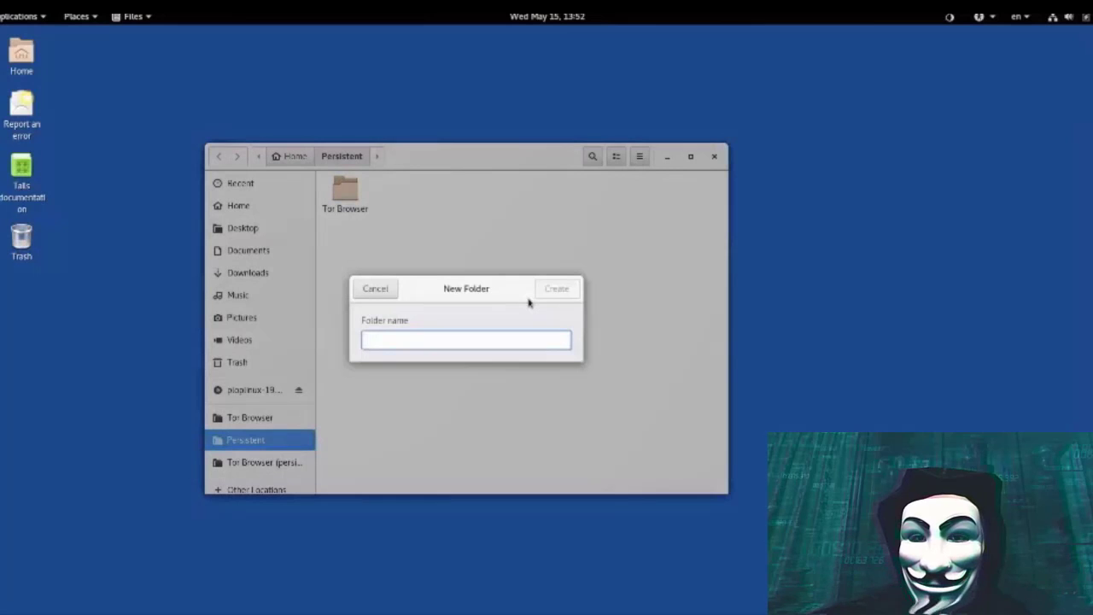
pyautogui.write('presis')
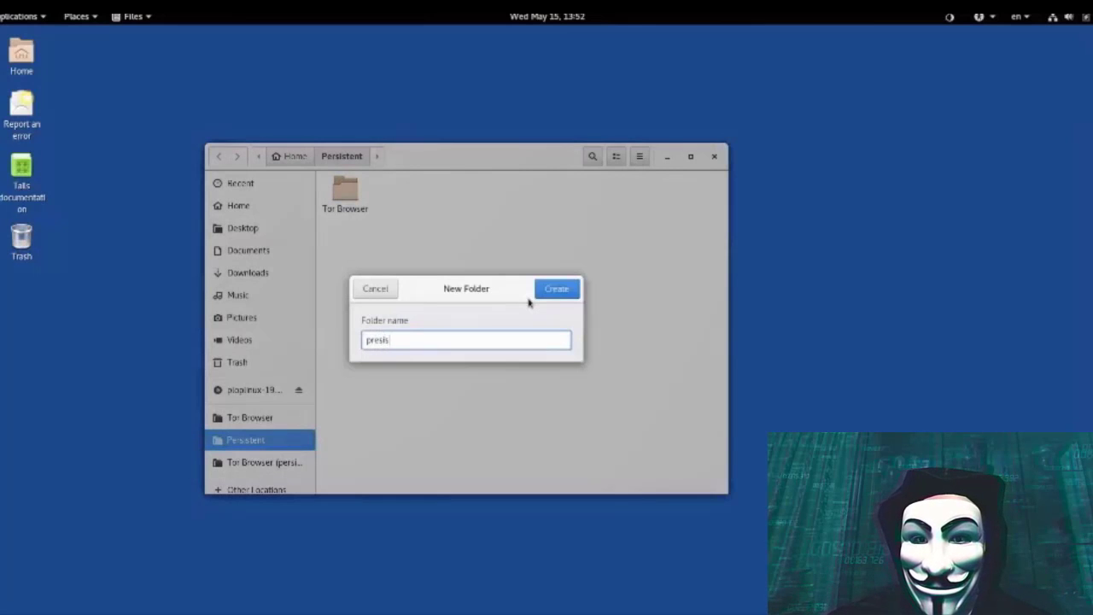
pyautogui.write('tence test')
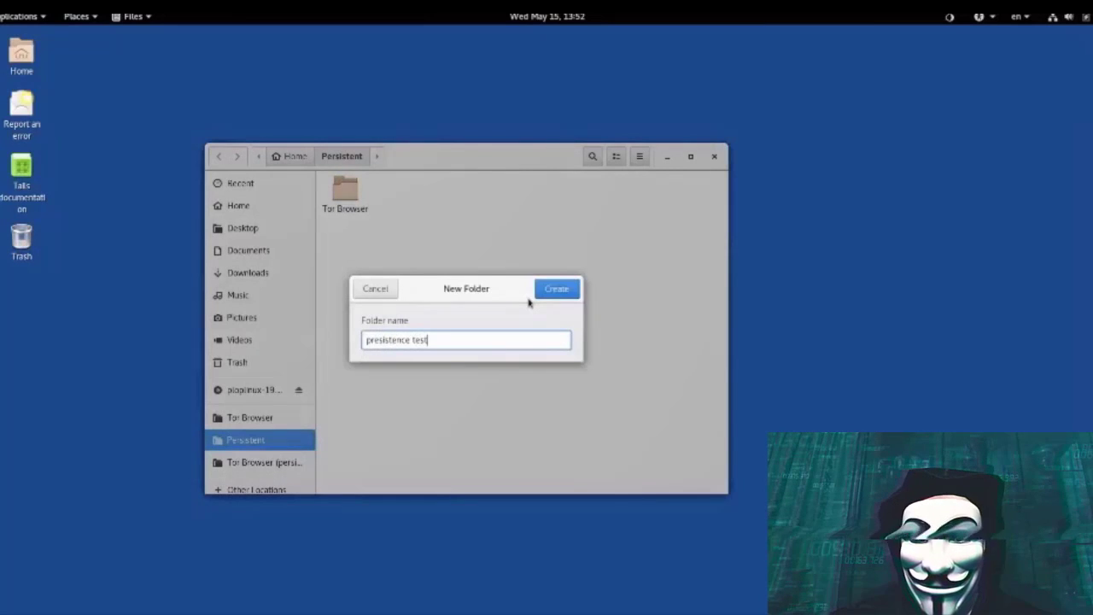
pyautogui.press('Return')
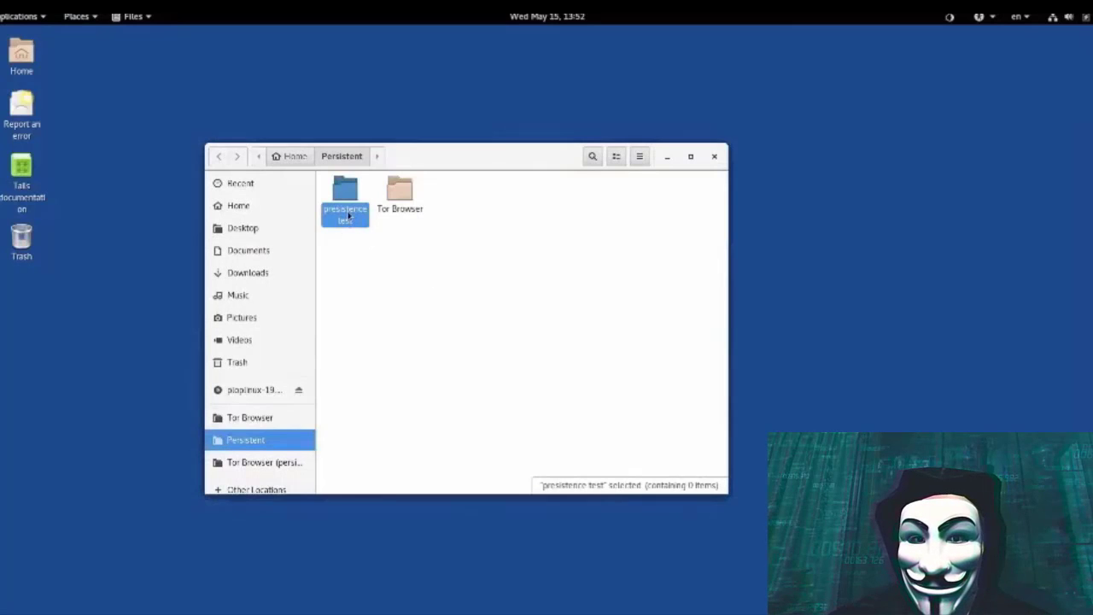
# Create a new folder named "test 2" on the desktop, outside the persistent storage
pyautogui.rightClick(134, 102)
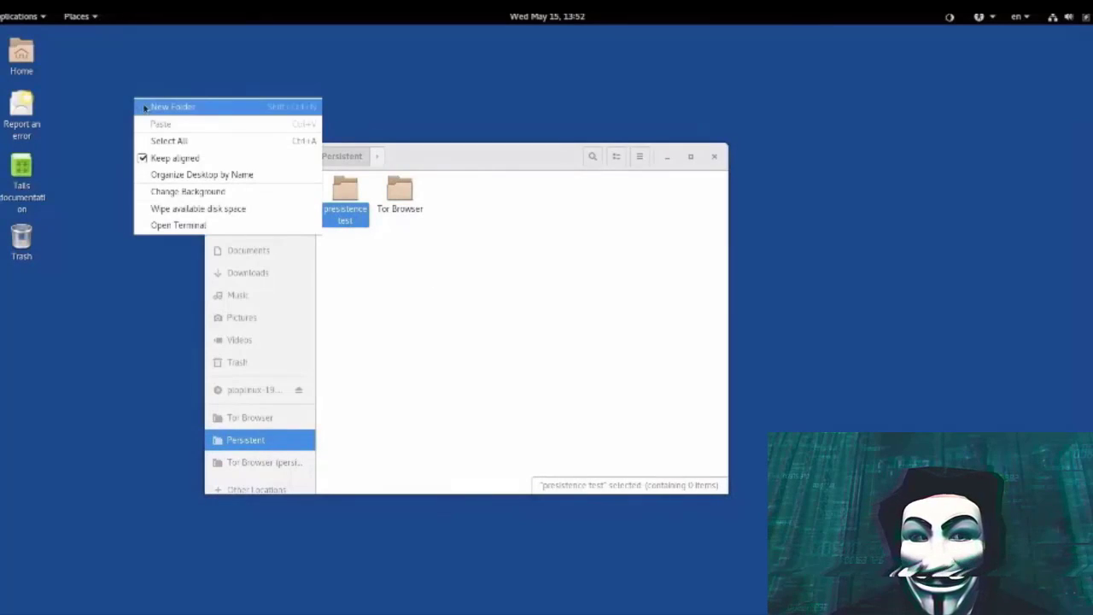
pyautogui.click(145, 107)
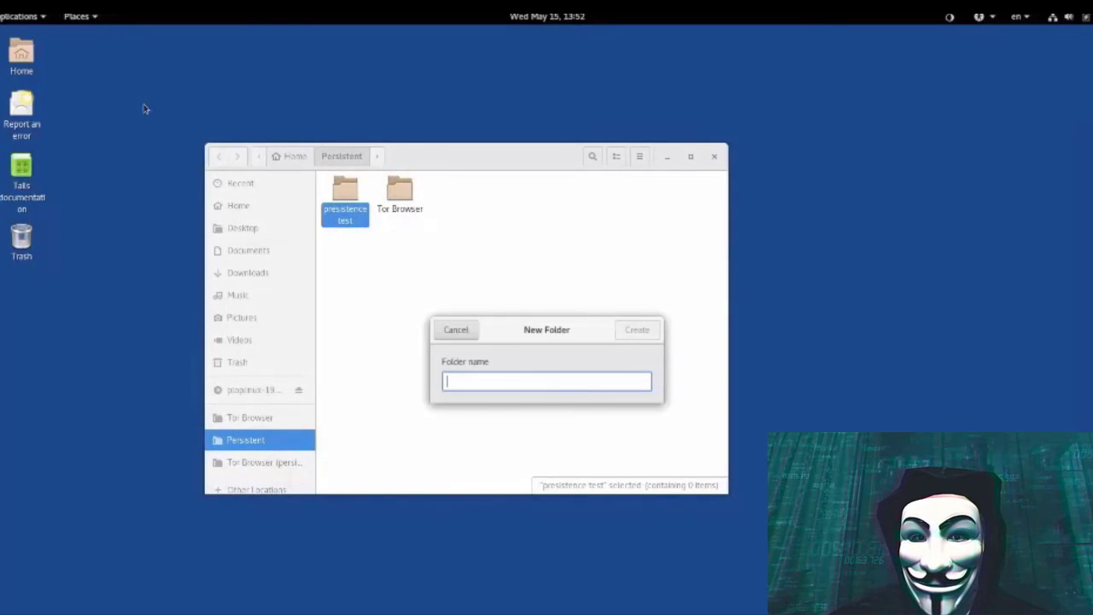
pyautogui.write('test 2')
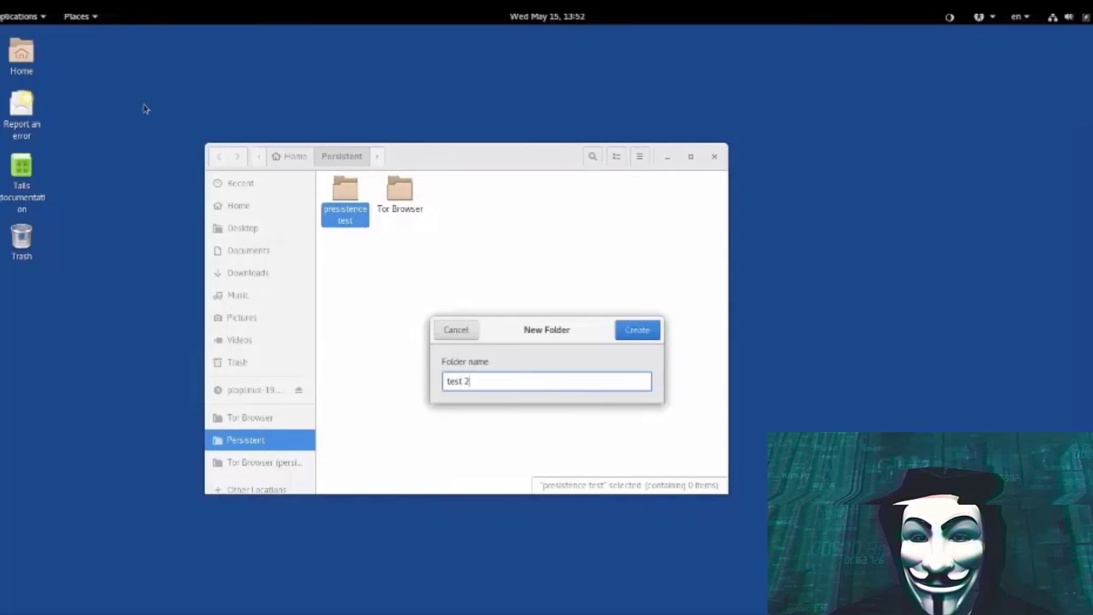
pyautogui.press('Return')
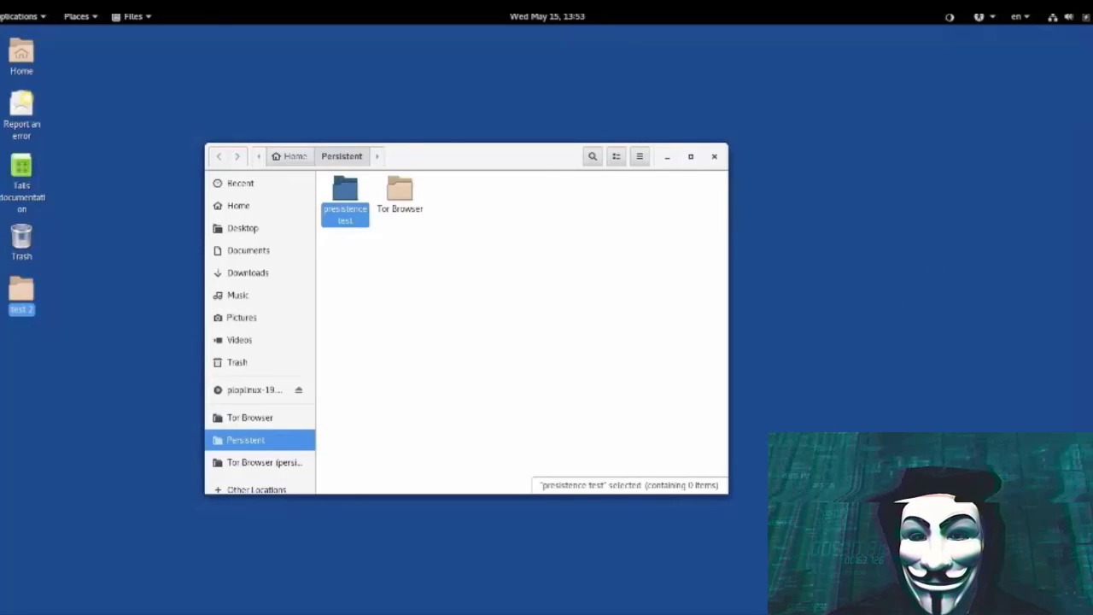
# Connect to the first listed Wi-Fi network by entering its wireless password
pyautogui.click(1058, 17)
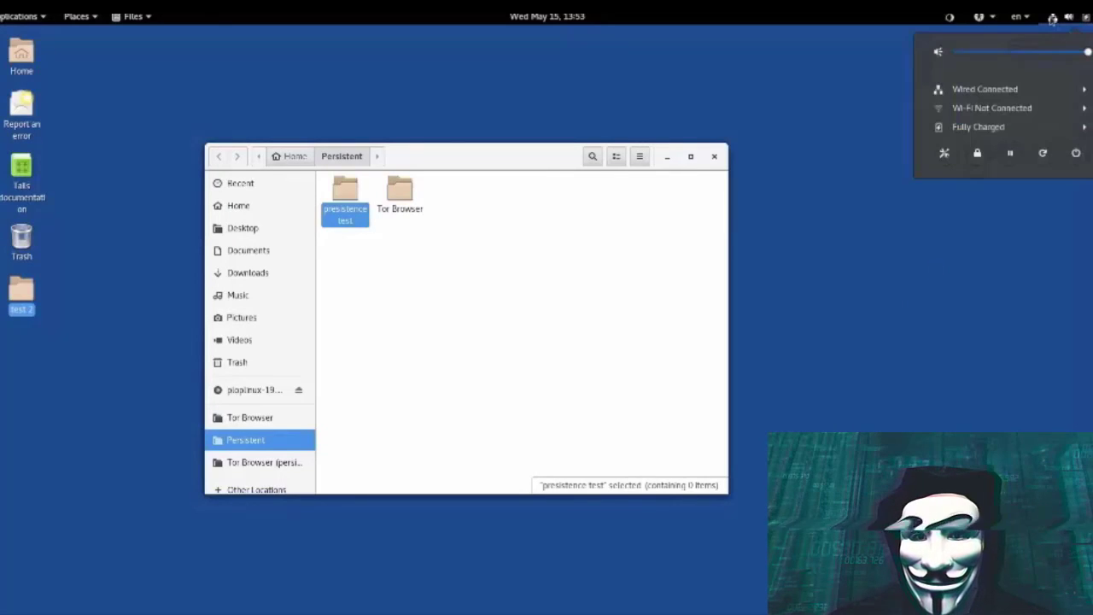
pyautogui.click(1044, 106)
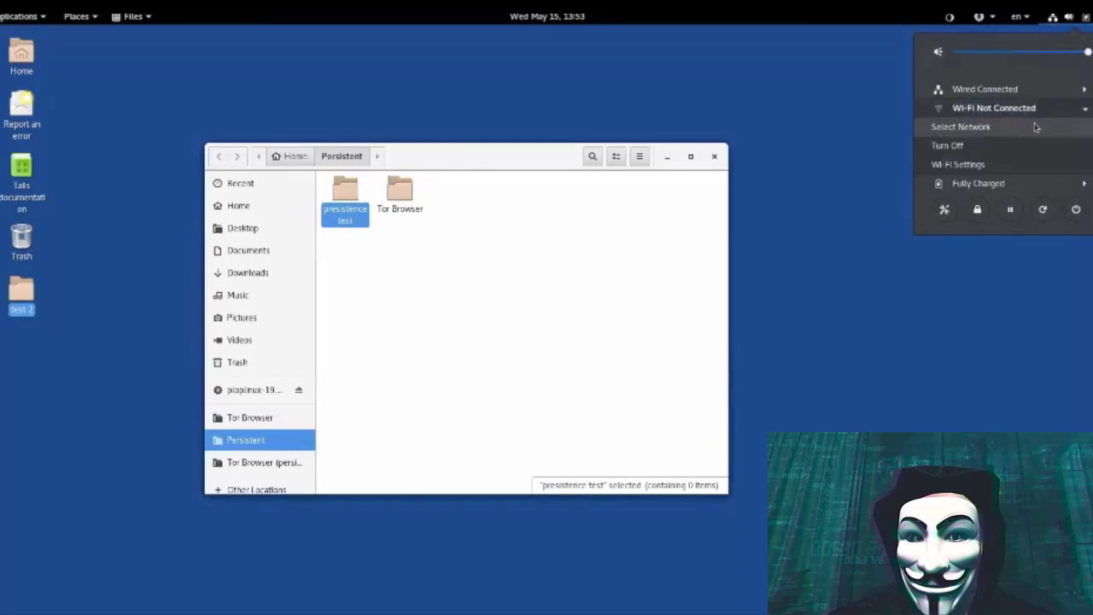
pyautogui.click(960, 126)
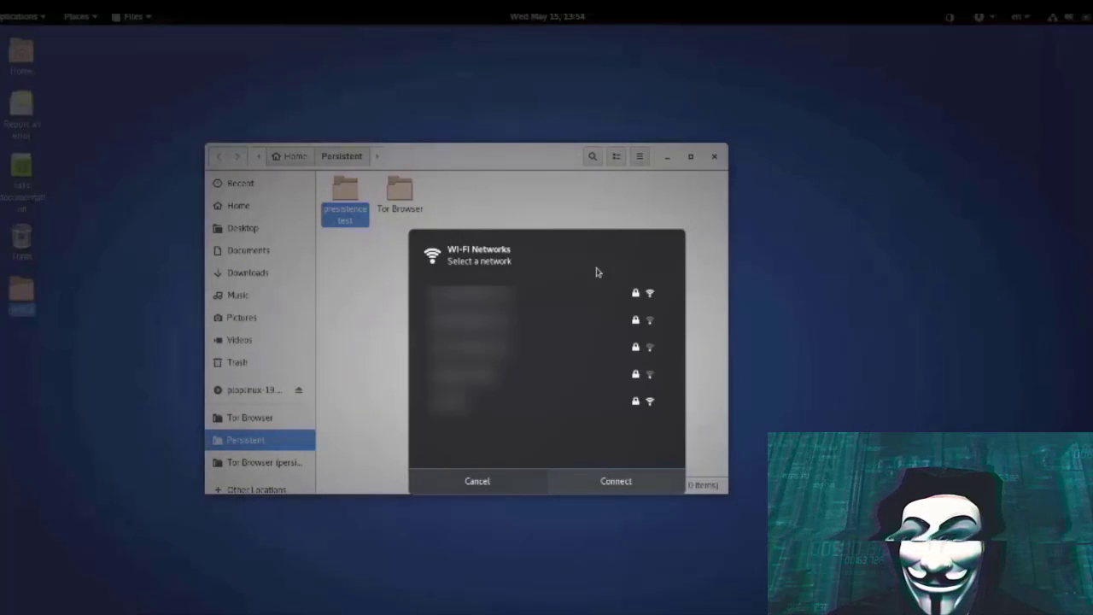
pyautogui.click(597, 293)
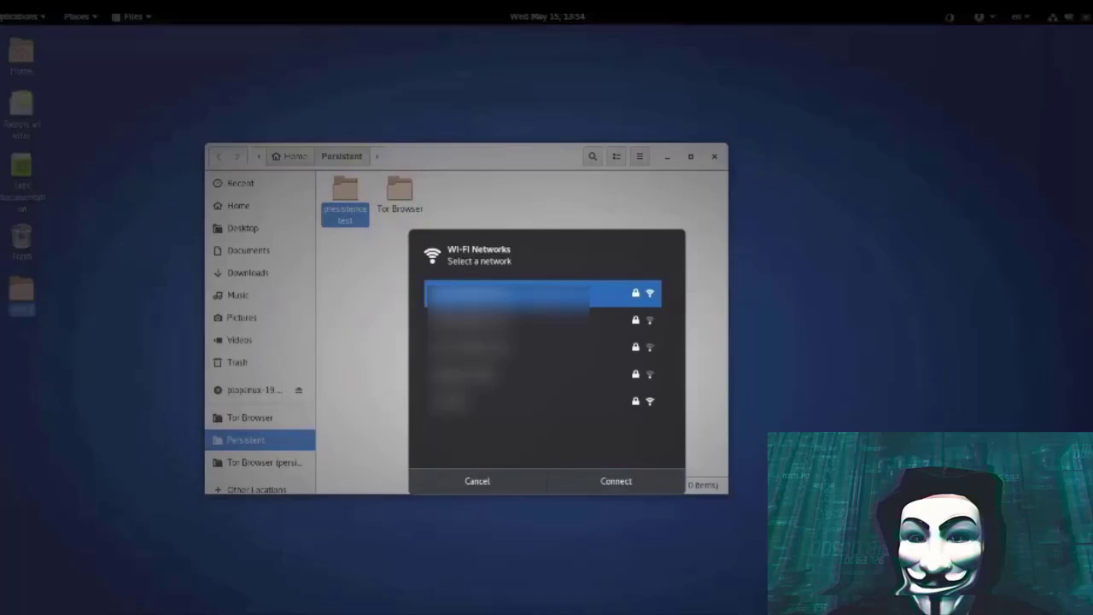
pyautogui.click(615, 480)
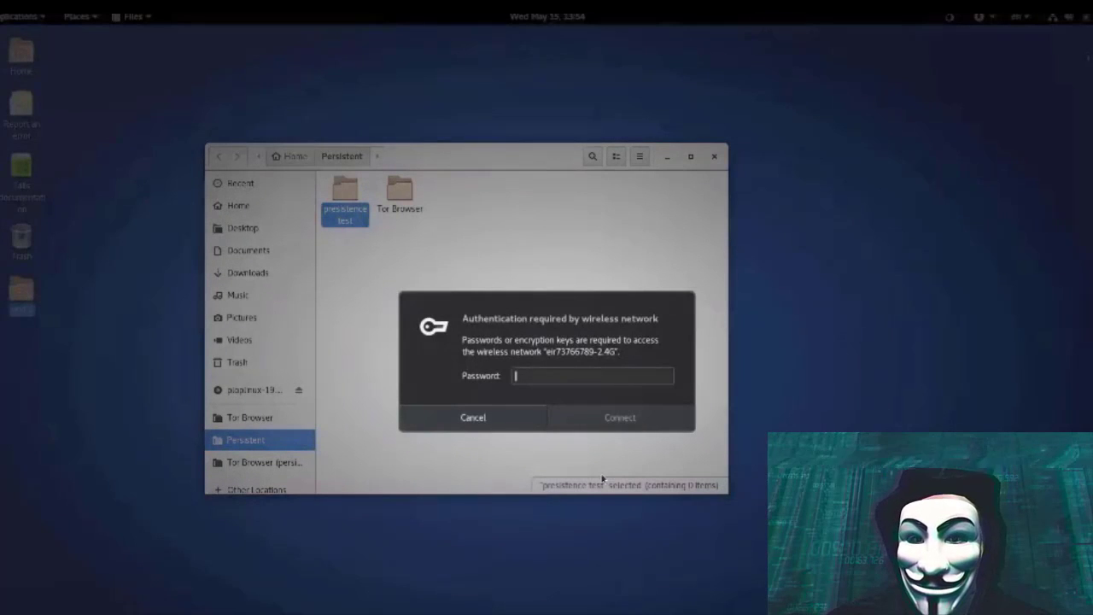
pyautogui.write('********')
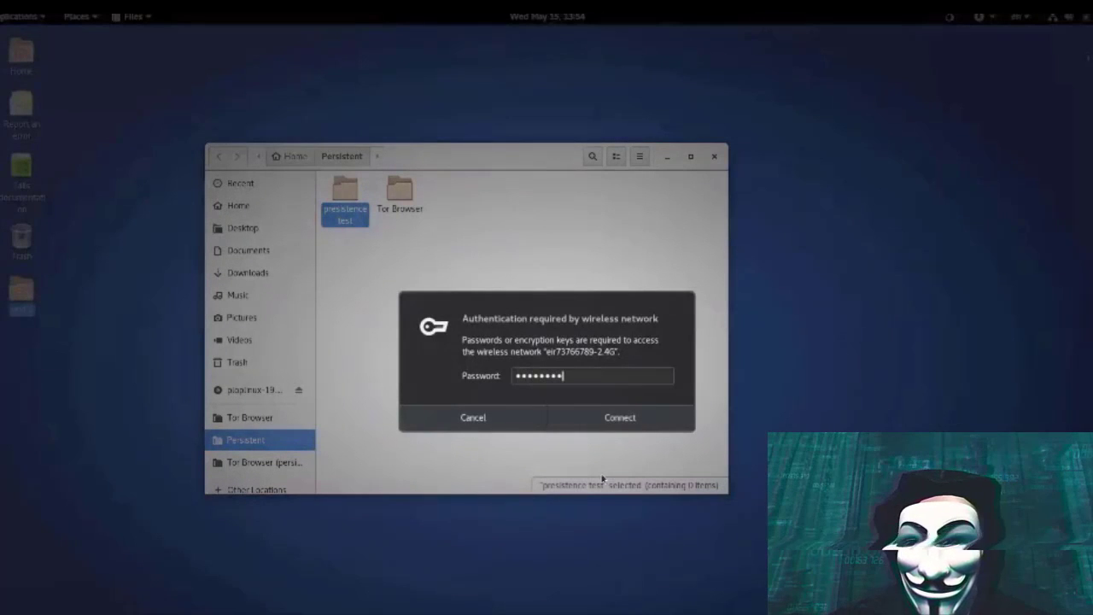
pyautogui.click(620, 417)
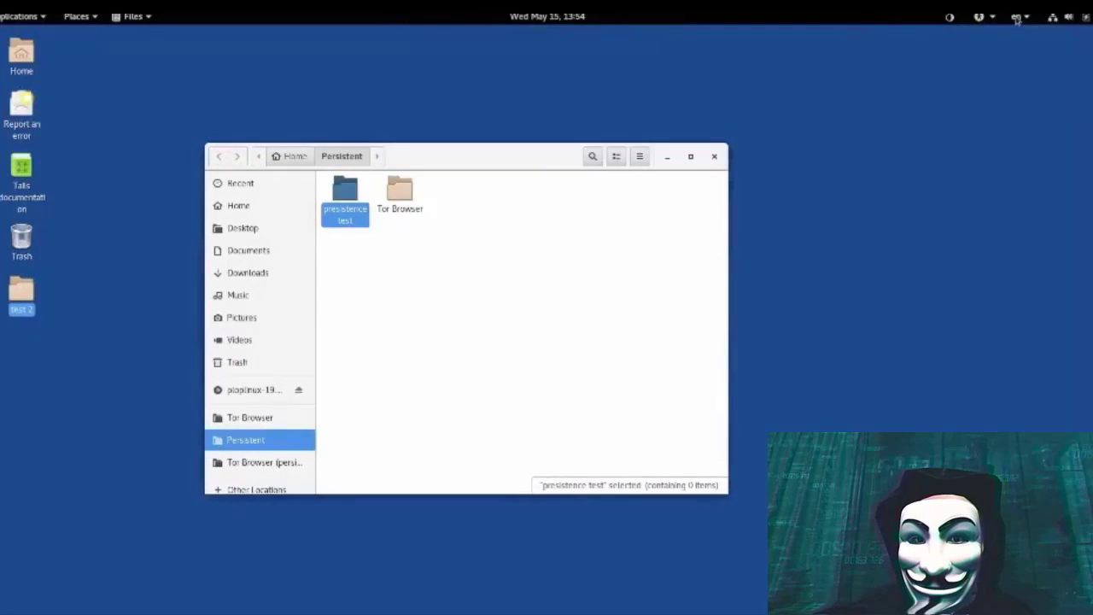
# Restart Tails, unlock the encrypted persistent storage with its passphrase and start the session
pyautogui.click(1049, 19)
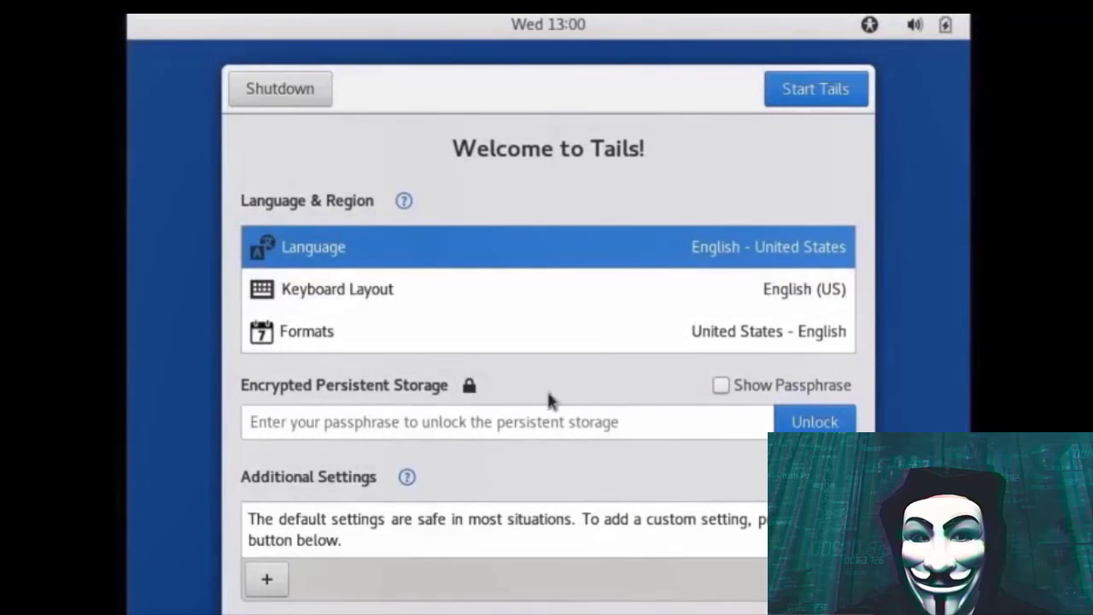
pyautogui.click(486, 431)
pyautogui.write('•••••••••')
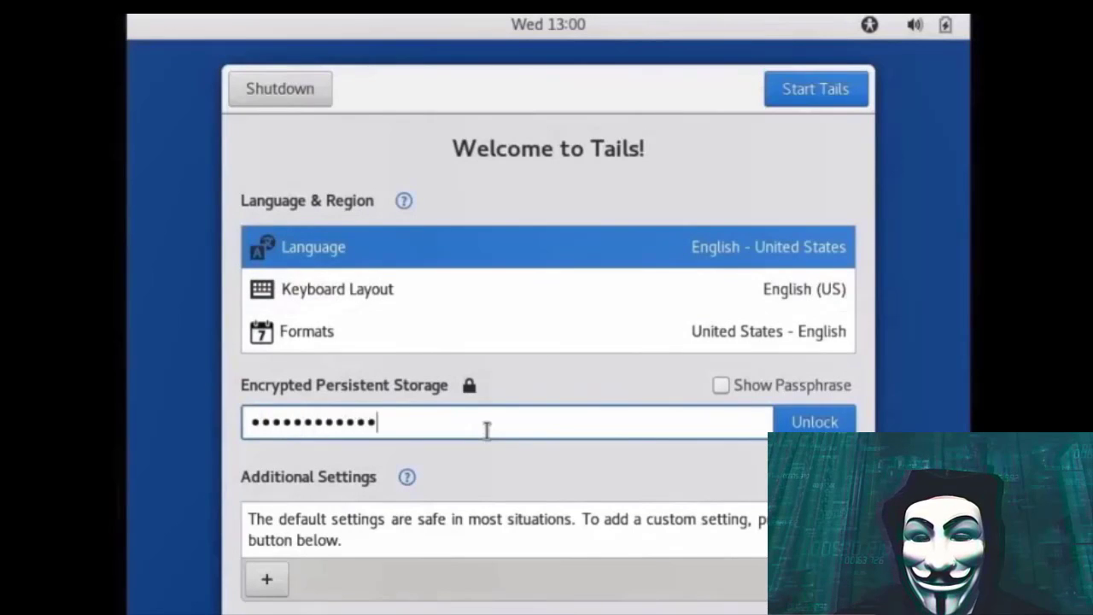
pyautogui.write('•••••••')
pyautogui.click(812, 423)
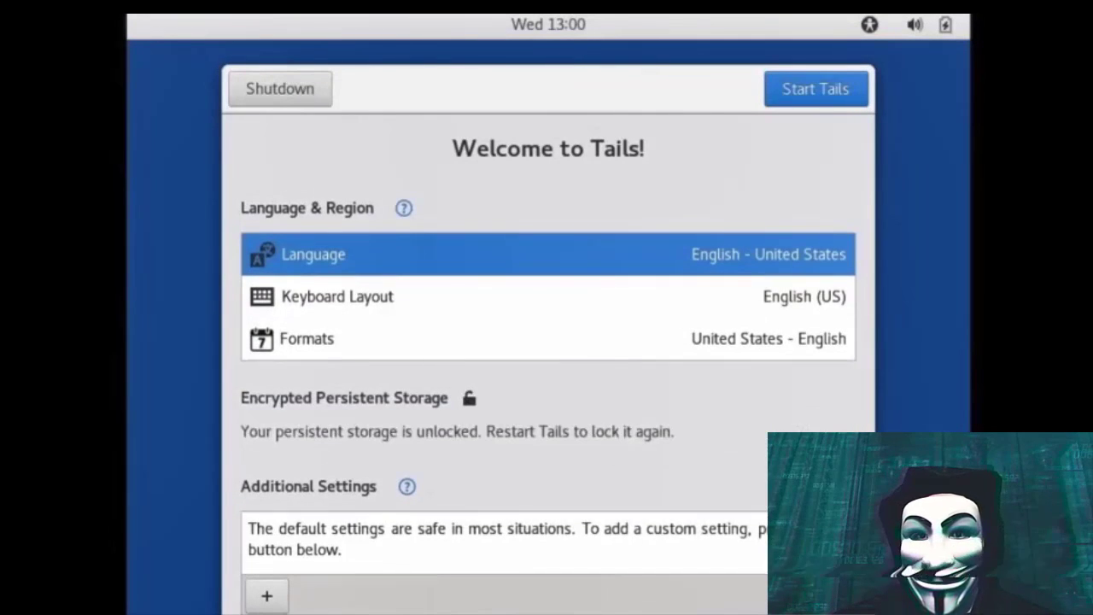
pyautogui.click(839, 96)
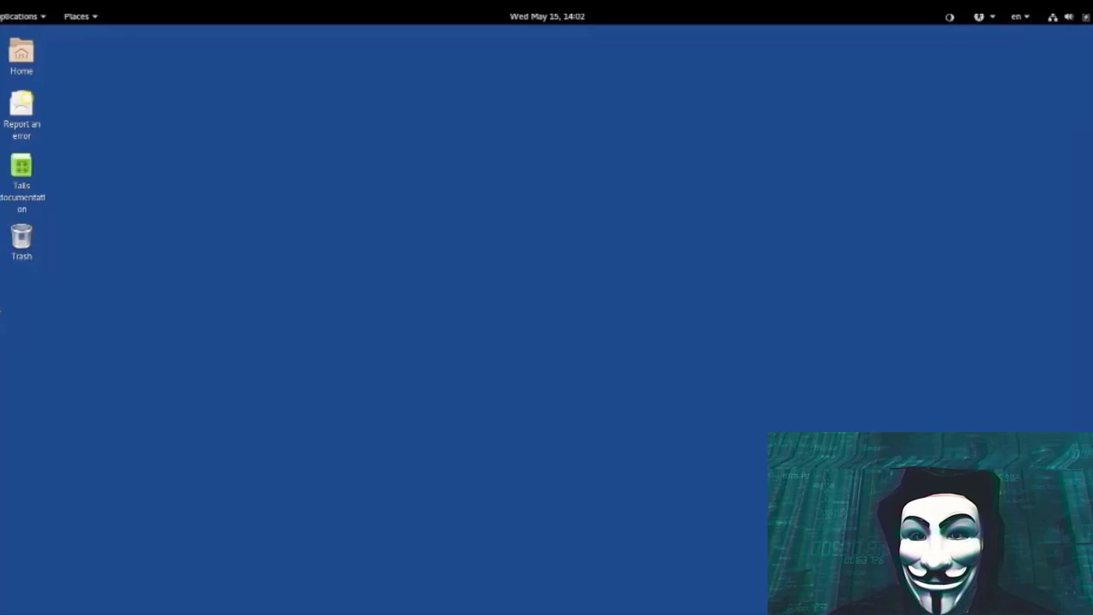
# Check the Persistent folder for the "presistence test" folder and close the file window
pyautogui.click(85, 24)
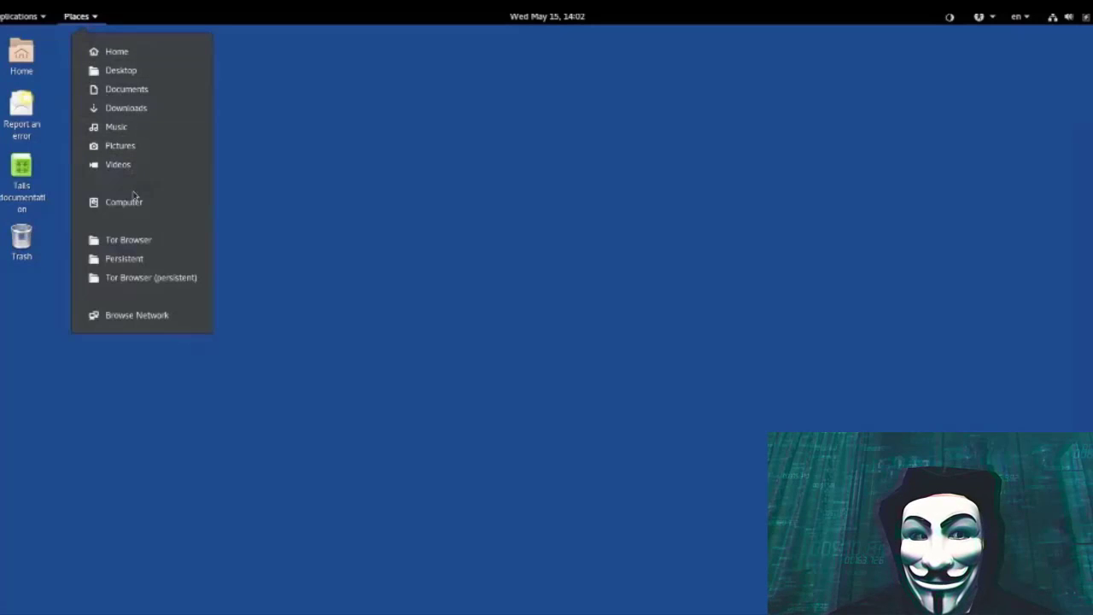
pyautogui.click(137, 258)
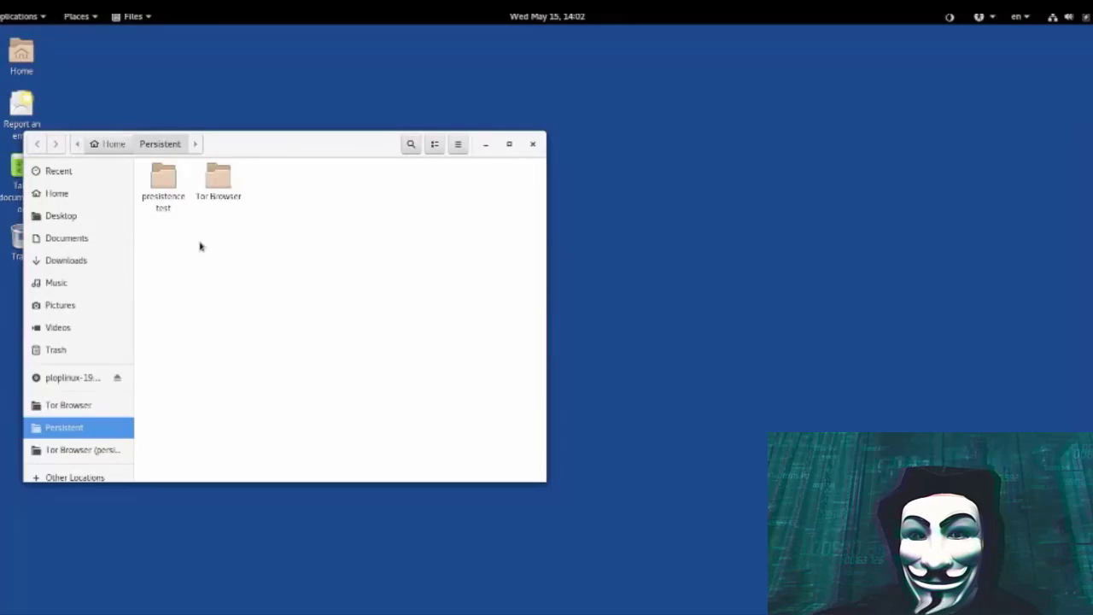
pyautogui.click(158, 185)
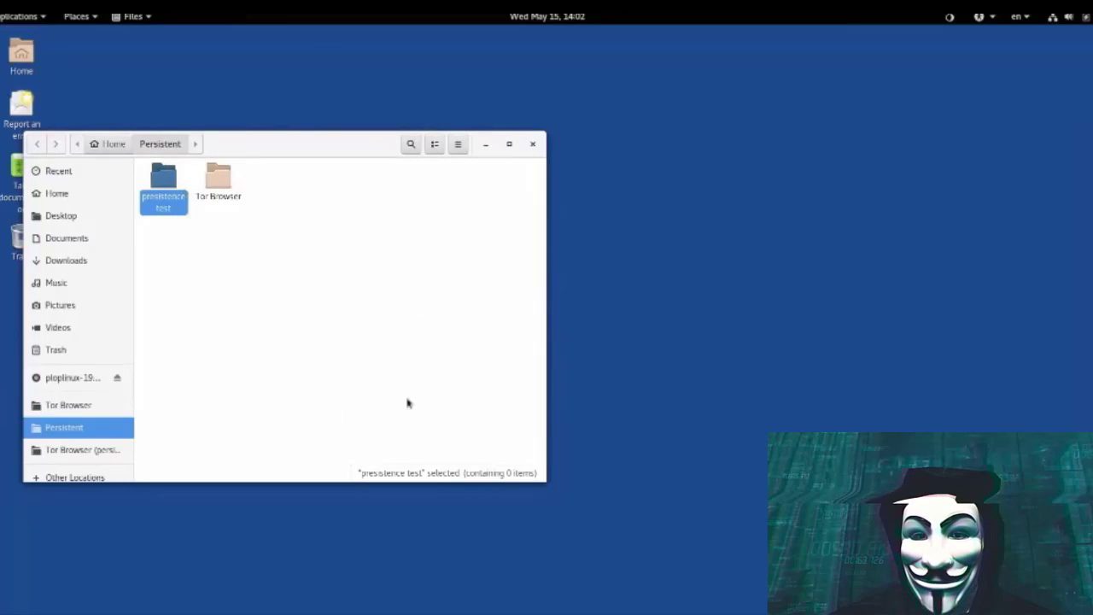
pyautogui.click(531, 145)
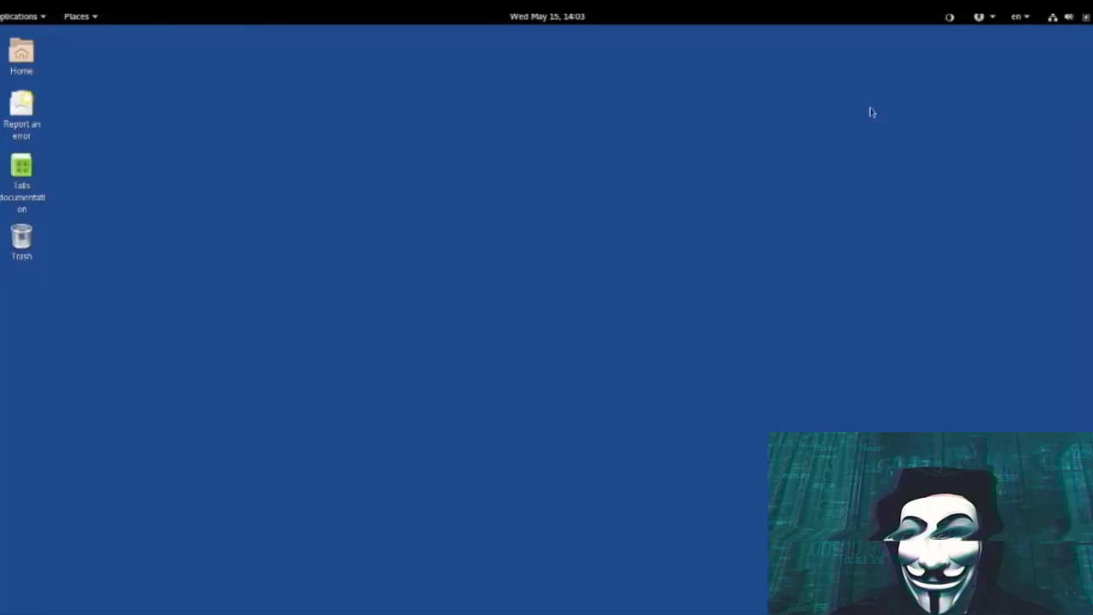
# Restart Tails without unlocking the persistent storage and check whether the Persistent folder is offered among the places
pyautogui.click(1055, 17)
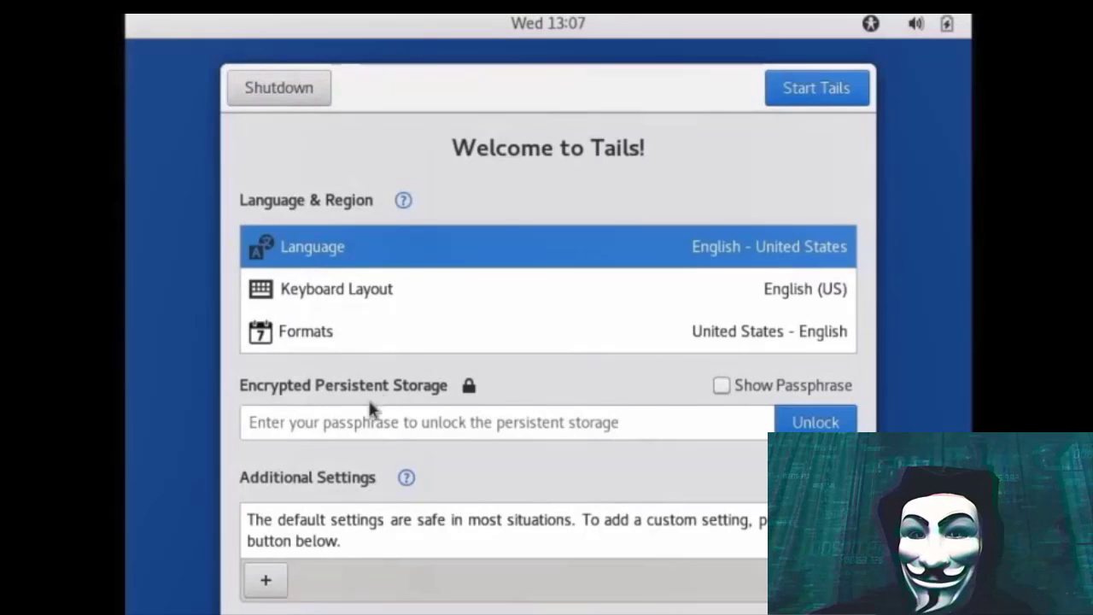
pyautogui.click(859, 96)
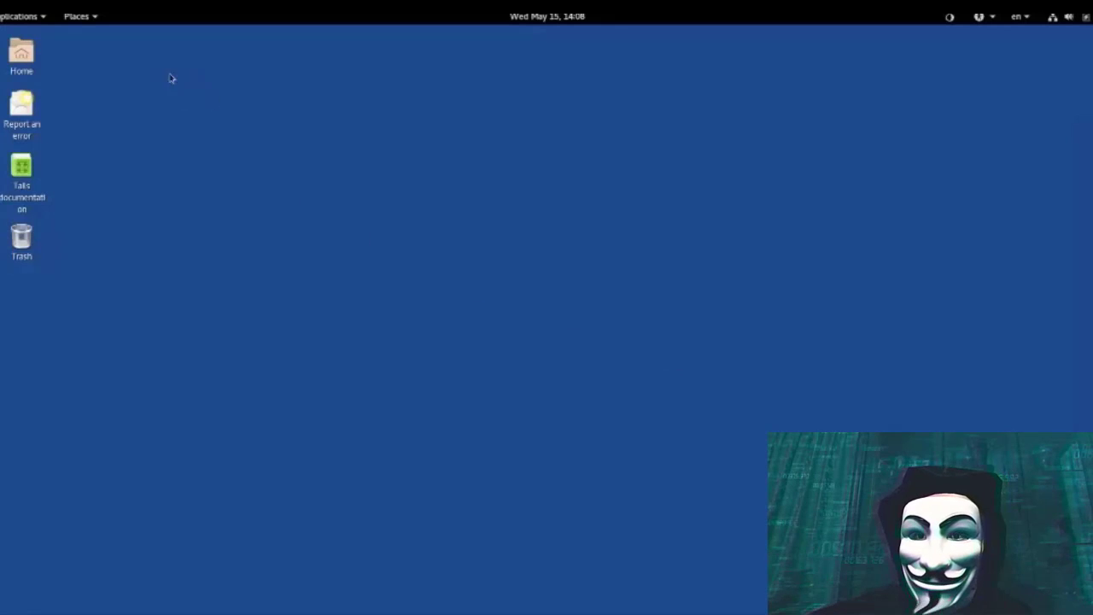
pyautogui.click(78, 21)
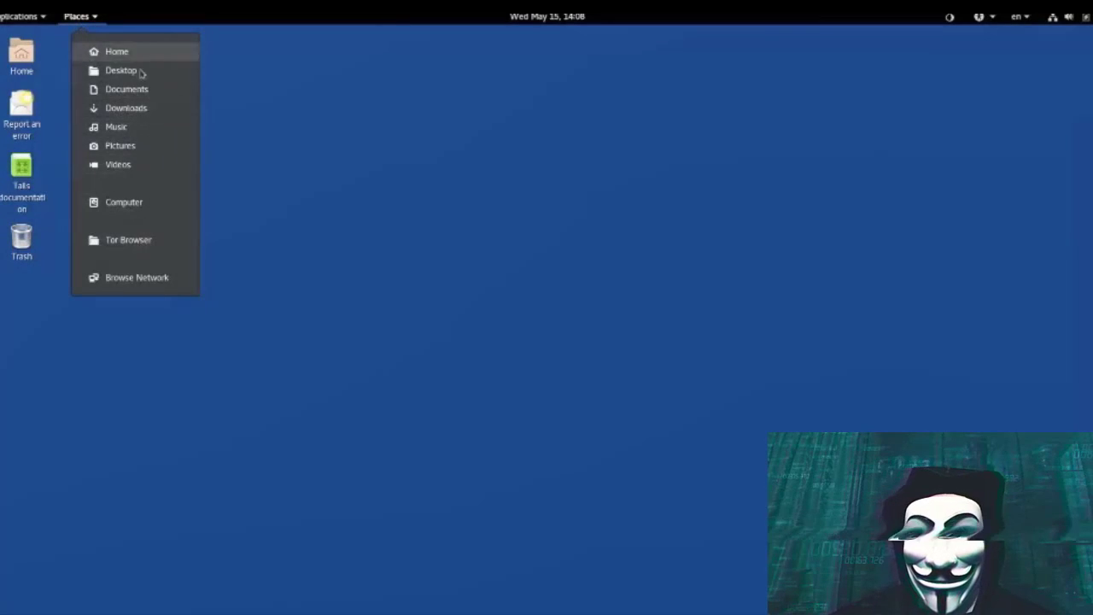
pyautogui.click(659, 334)
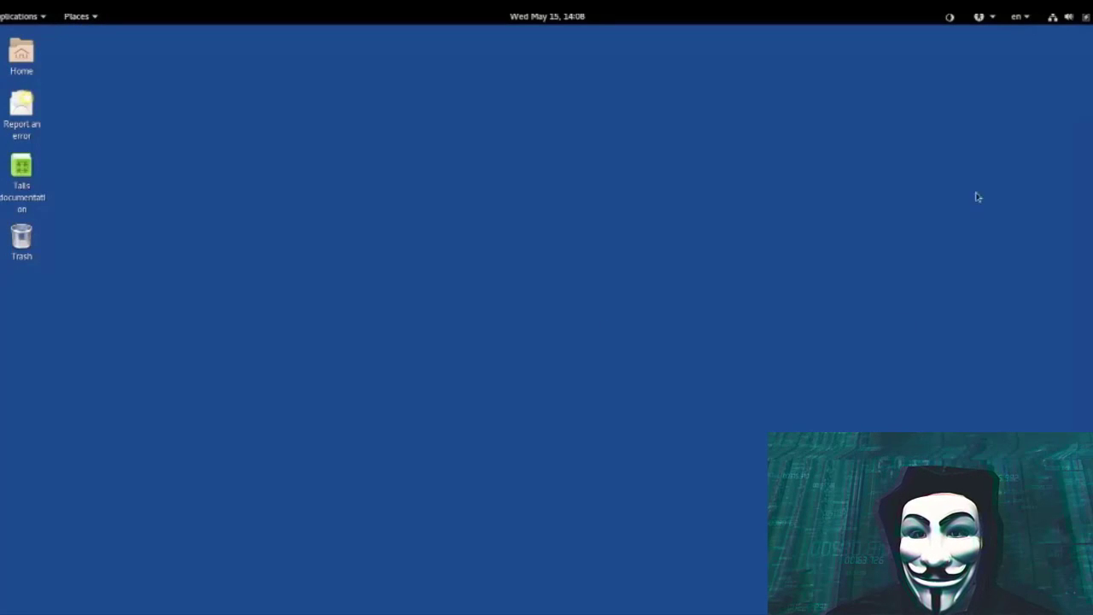
# Open the Wi-Fi network selection to check the wireless connection in the session without persistence
pyautogui.click(1056, 17)
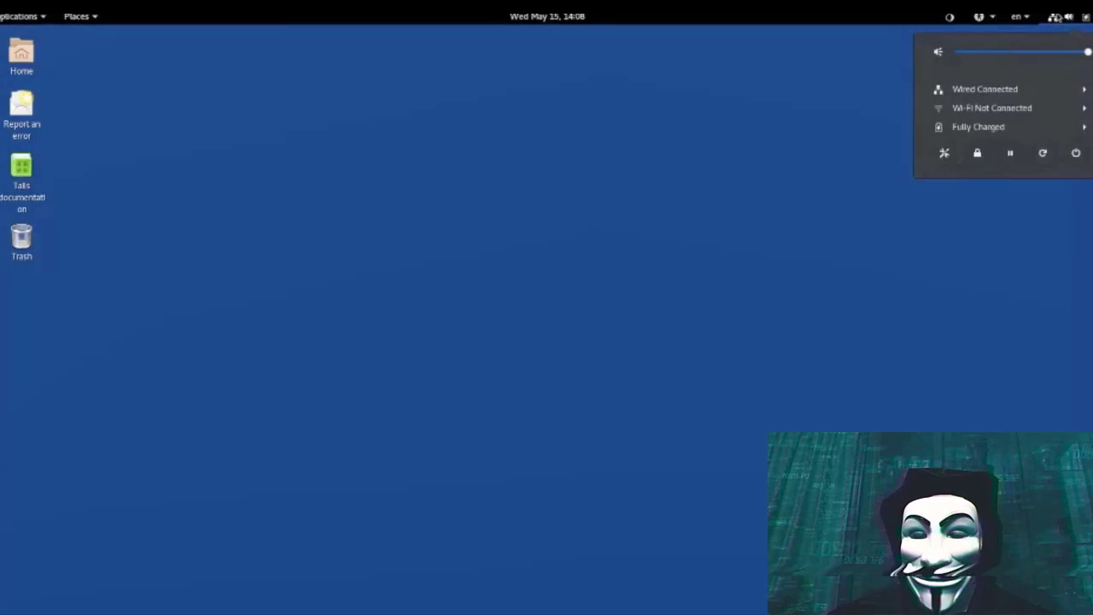
pyautogui.click(1028, 107)
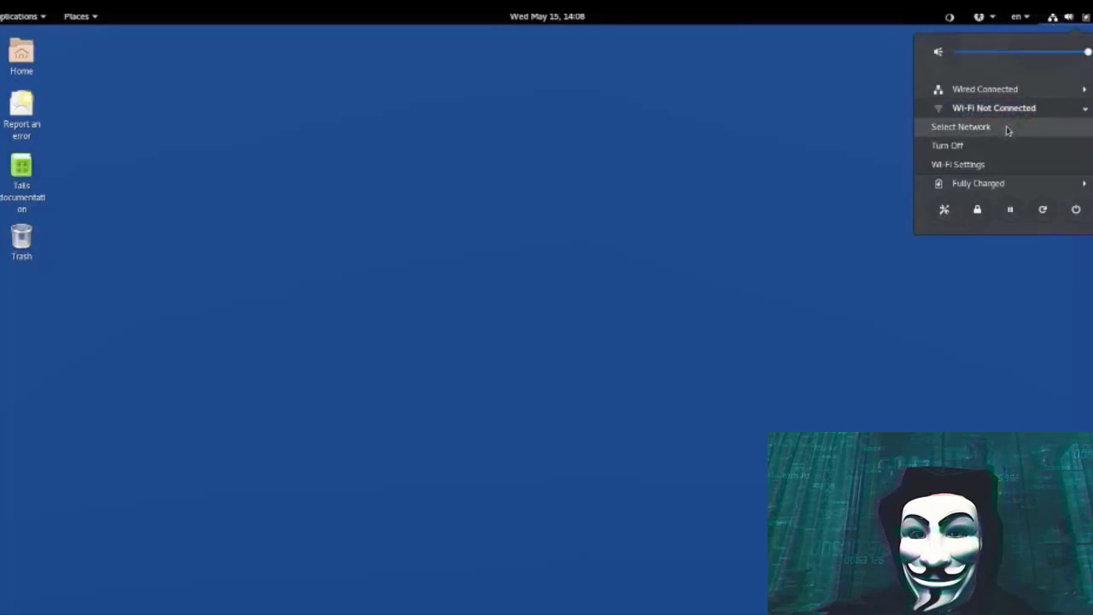
pyautogui.click(1008, 130)
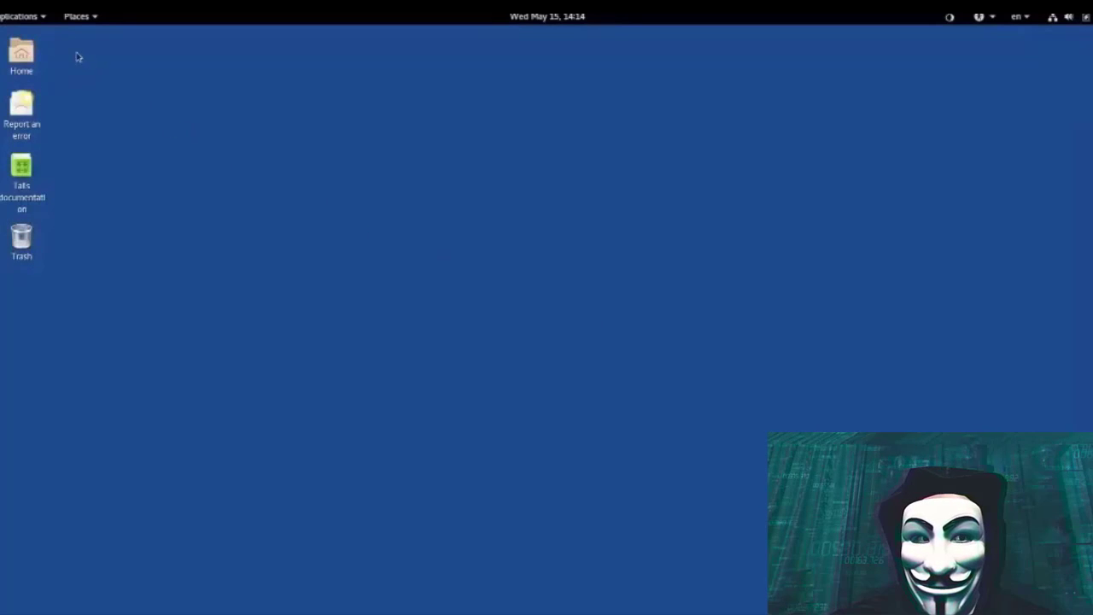
# Delete the Tails persistent volume on the SanDisk Ultra device using the persistence wizard
pyautogui.click(26, 17)
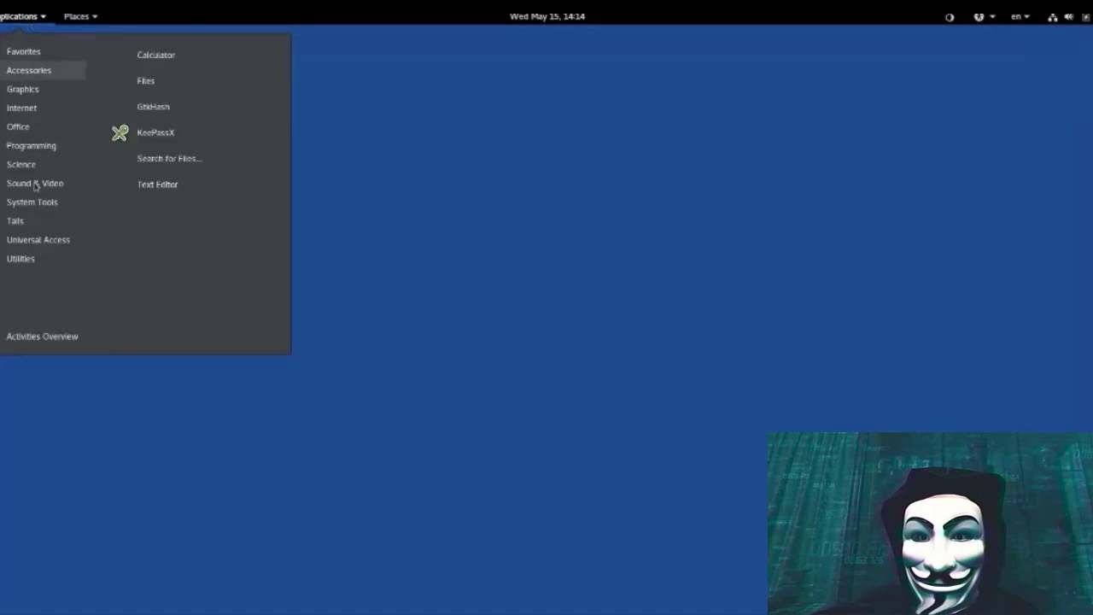
pyautogui.moveTo(35, 224)
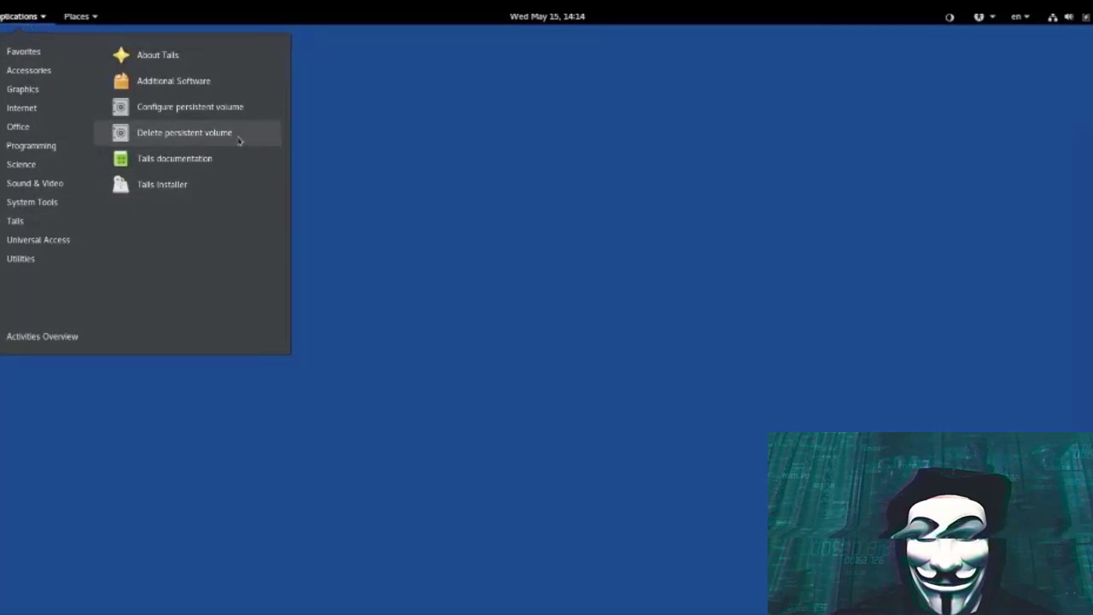
pyautogui.click(184, 132)
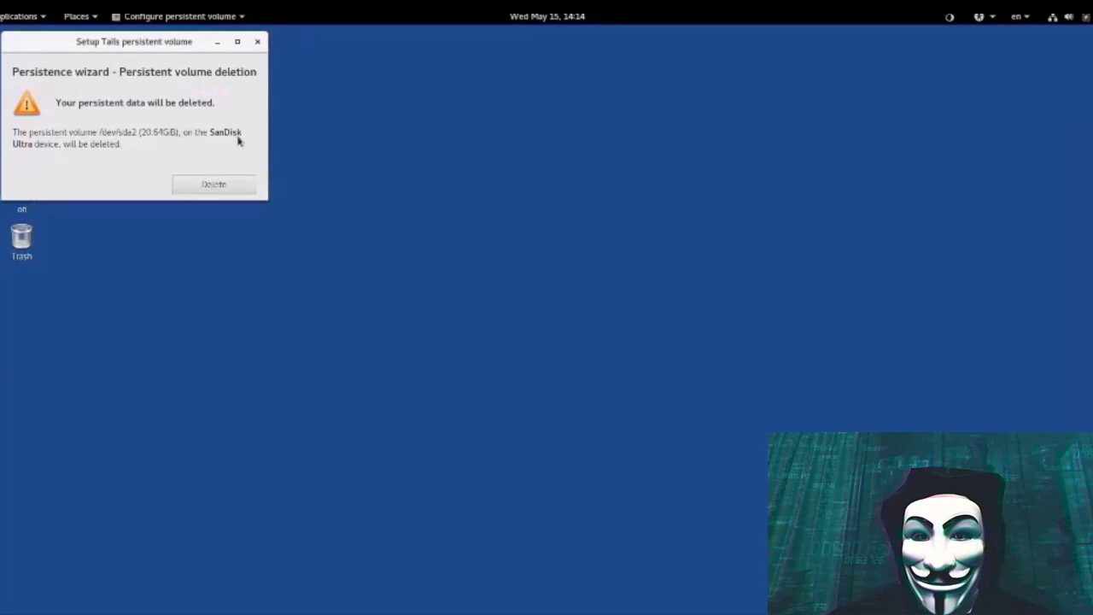
pyautogui.click(238, 187)
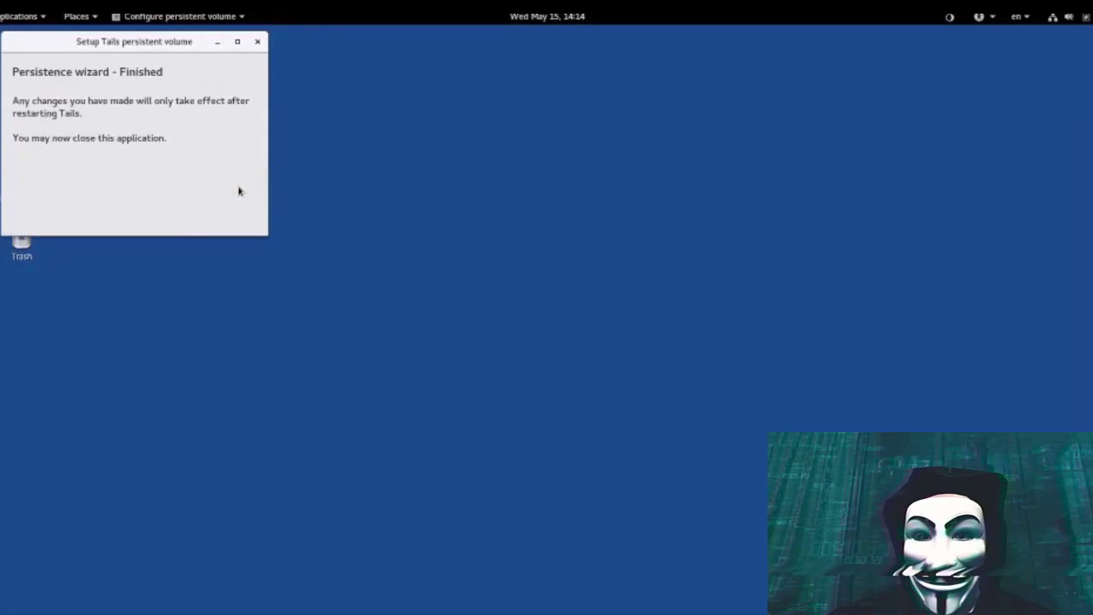